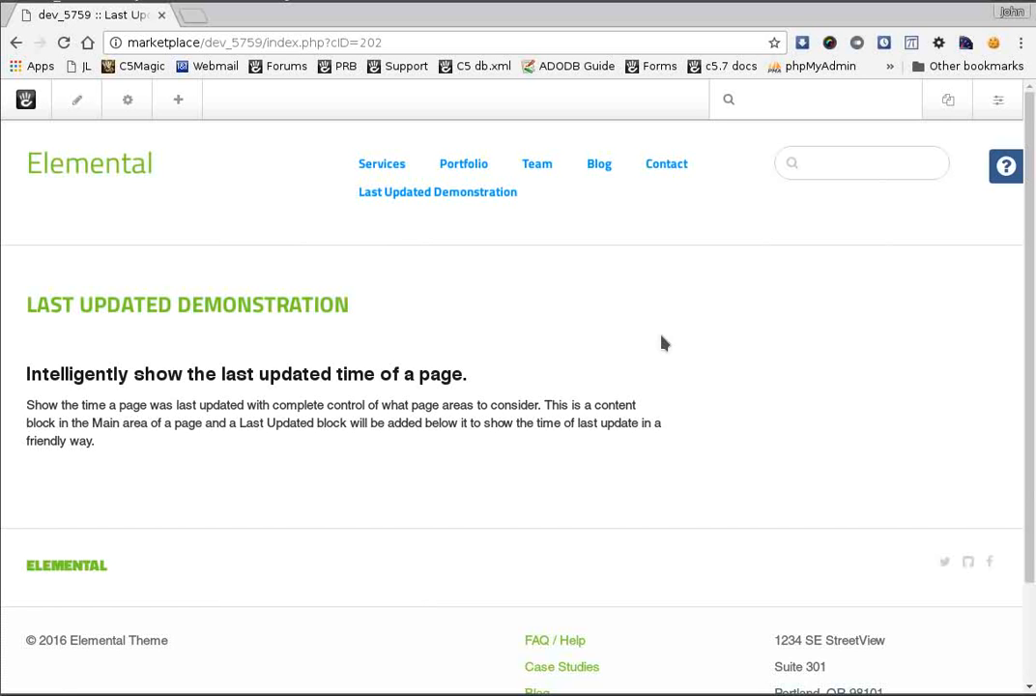
# Place a Last Updated block below the content in the page's Main area and set its text colour to 75ca2a.
pyautogui.click(189, 106)
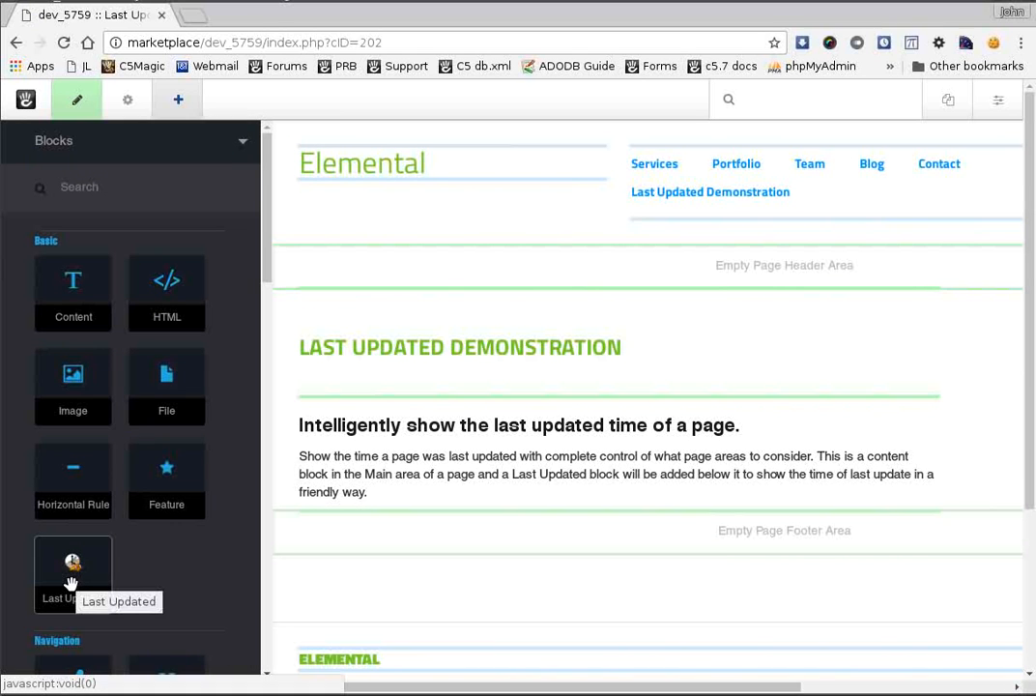
pyautogui.moveTo(70, 585); pyautogui.dragTo(329, 499)
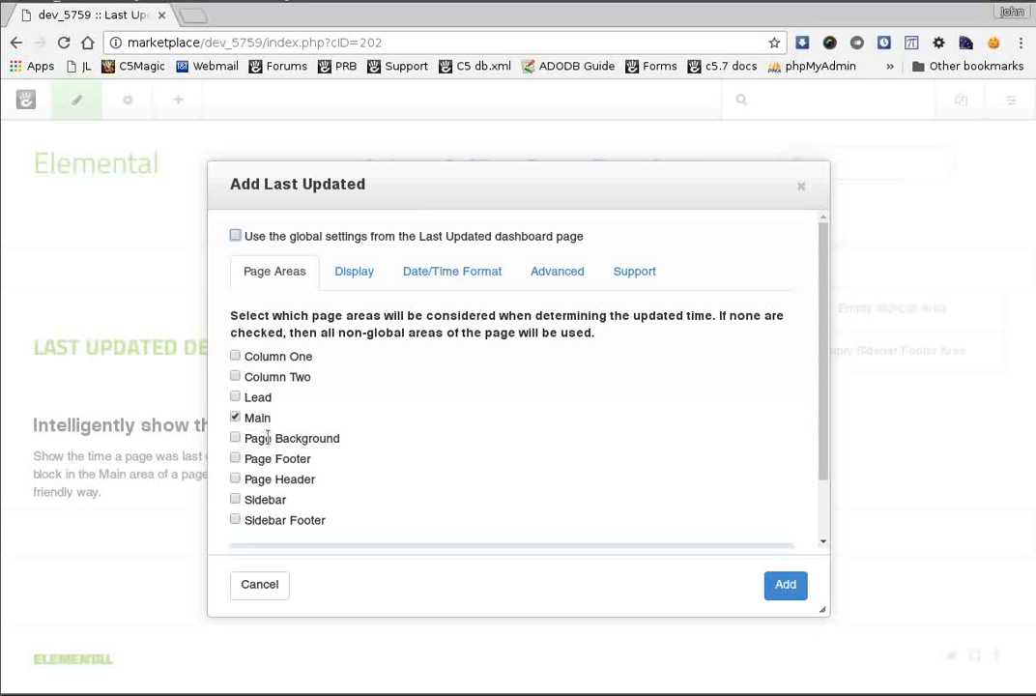
pyautogui.click(347, 277)
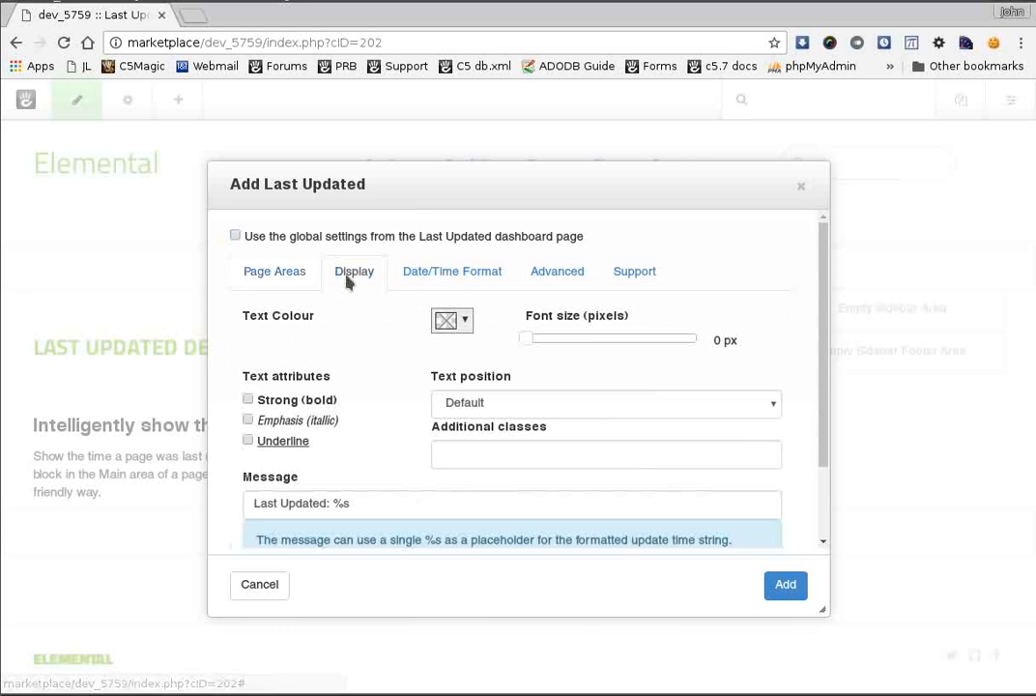
pyautogui.click(467, 330)
pyautogui.click(513, 497)
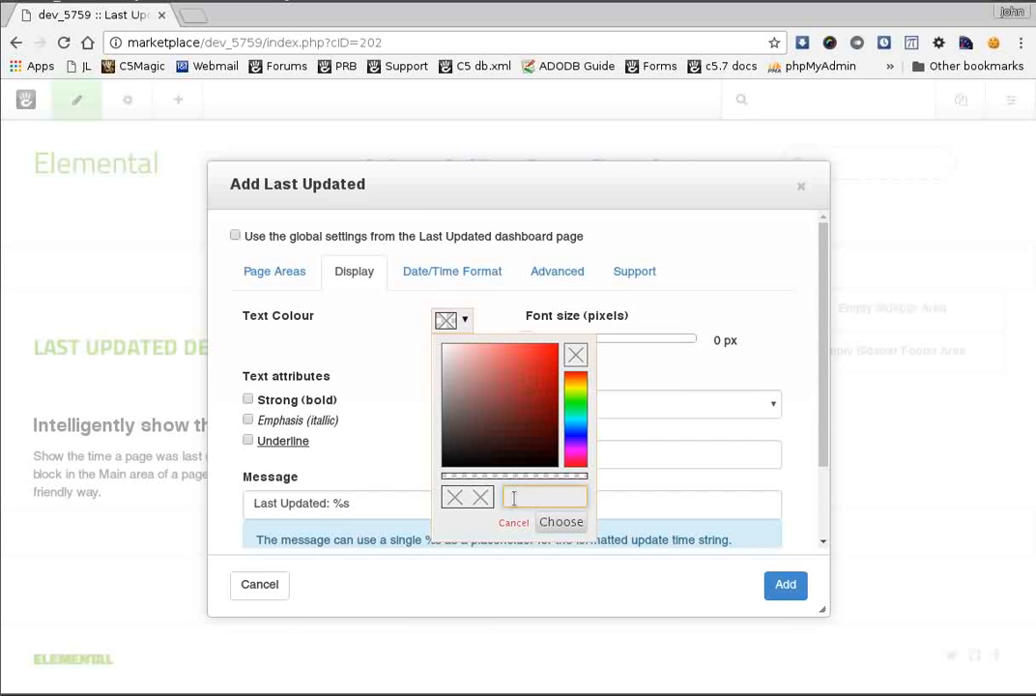
pyautogui.write('7bca')
pyautogui.write('2a')
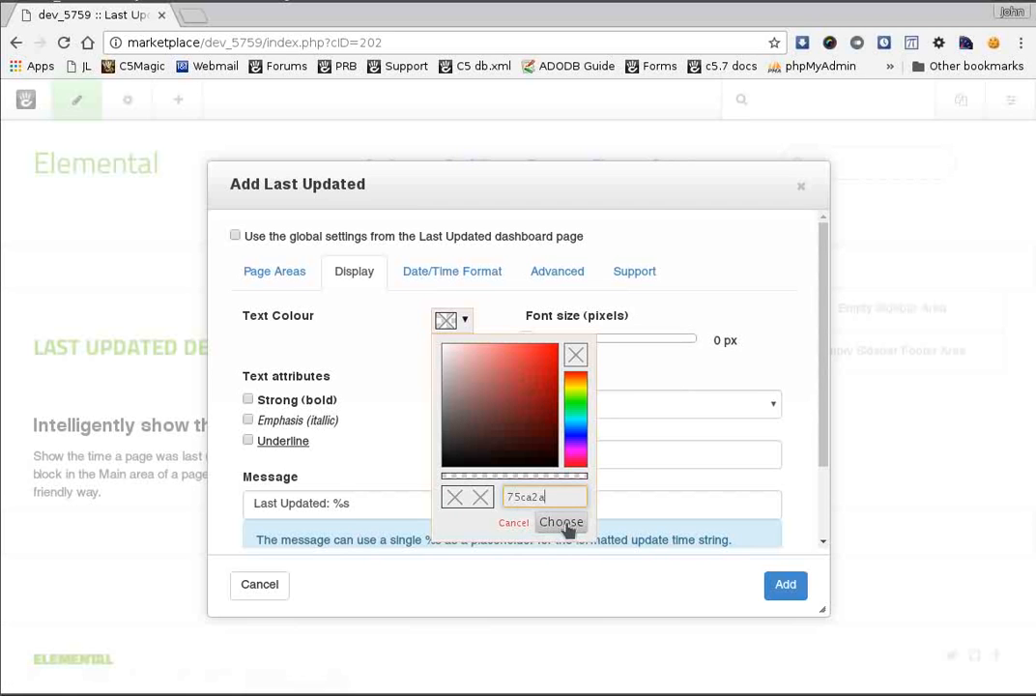
pyautogui.click(547, 523)
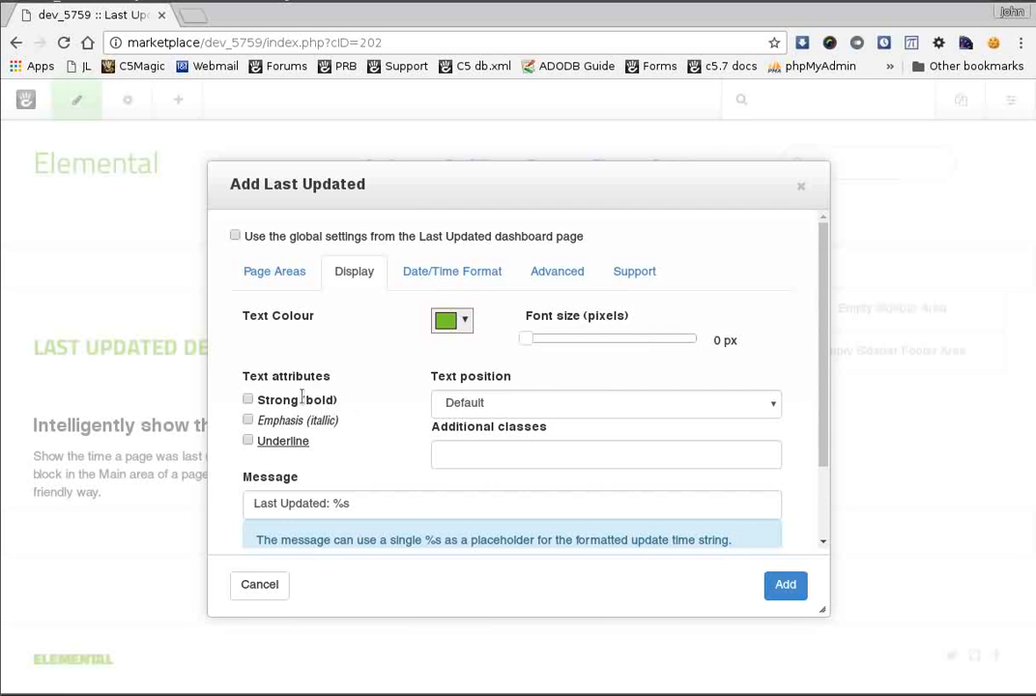
# Centre the Last Updated text, apply italic emphasis, and add the block to the page.
pyautogui.click(779, 413)
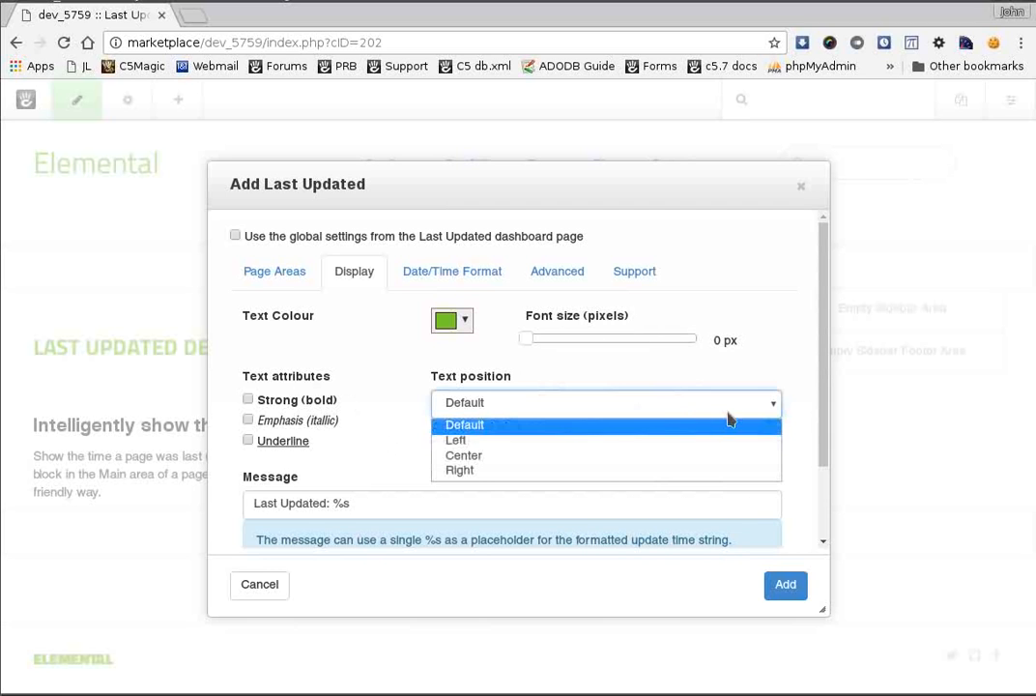
pyautogui.click(590, 455)
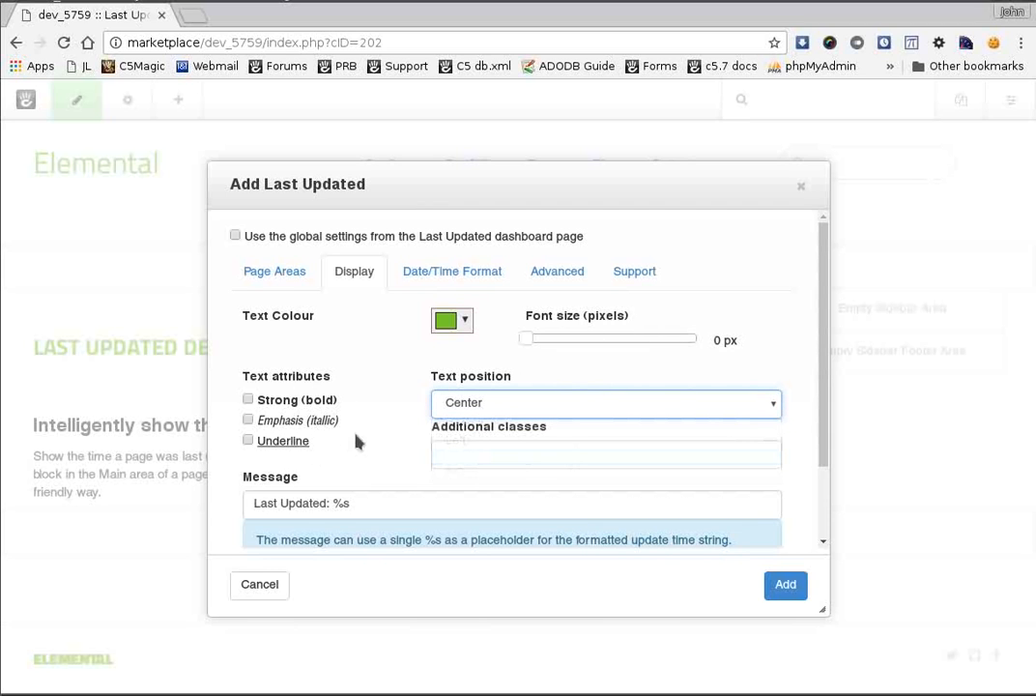
pyautogui.click(248, 421)
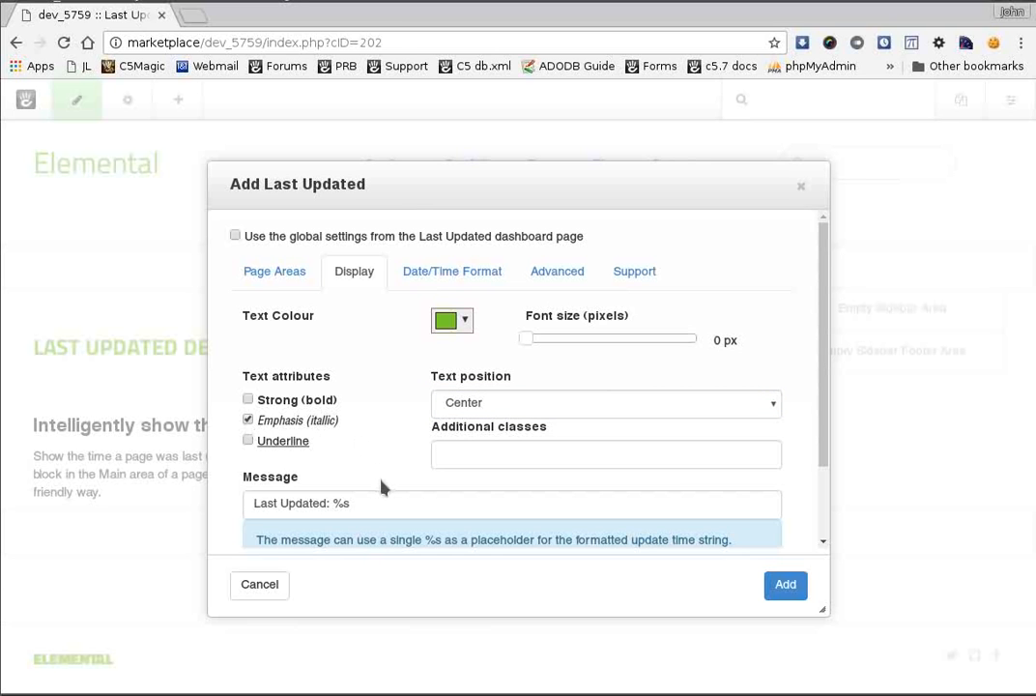
pyautogui.click(787, 584)
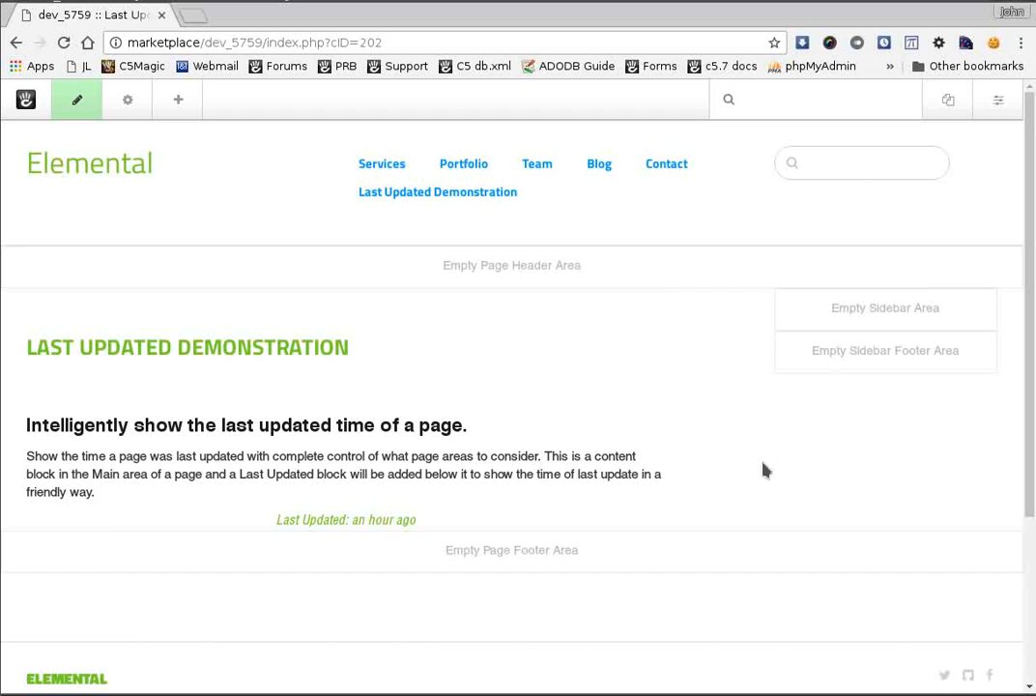
# Switch the Last Updated block to the global dashboard settings and publish the page changes.
pyautogui.click(410, 522)
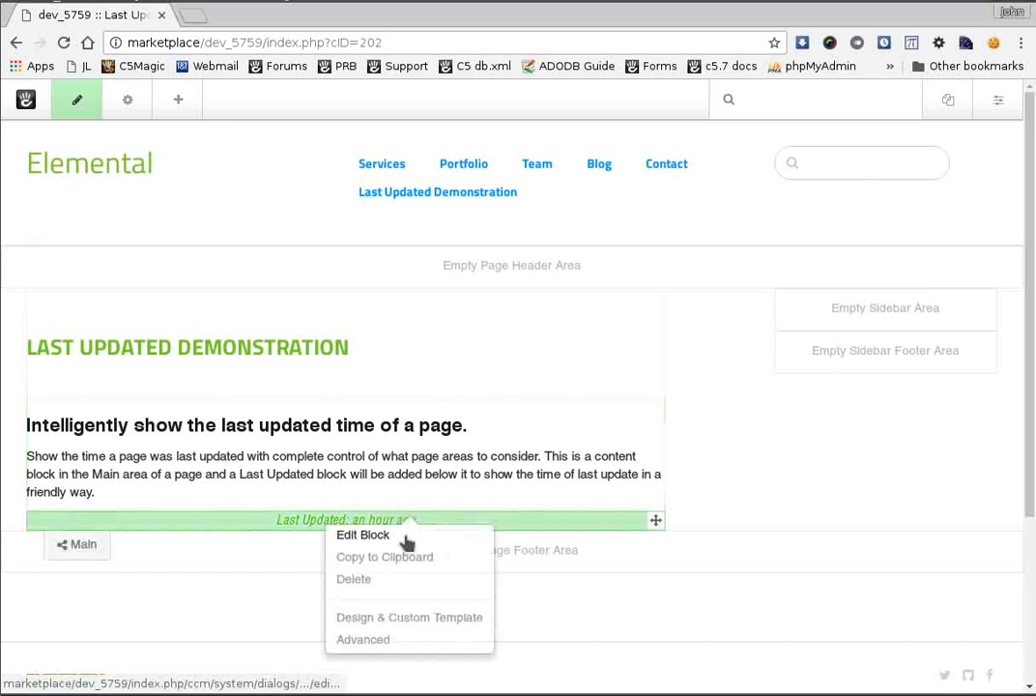
pyautogui.click(364, 535)
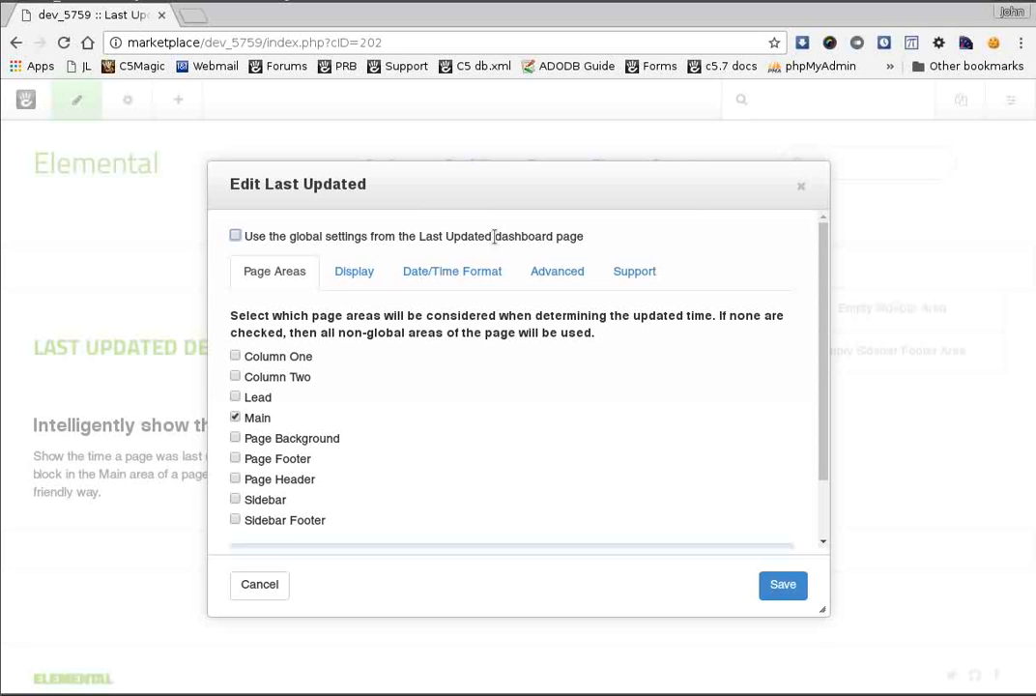
pyautogui.click(236, 237)
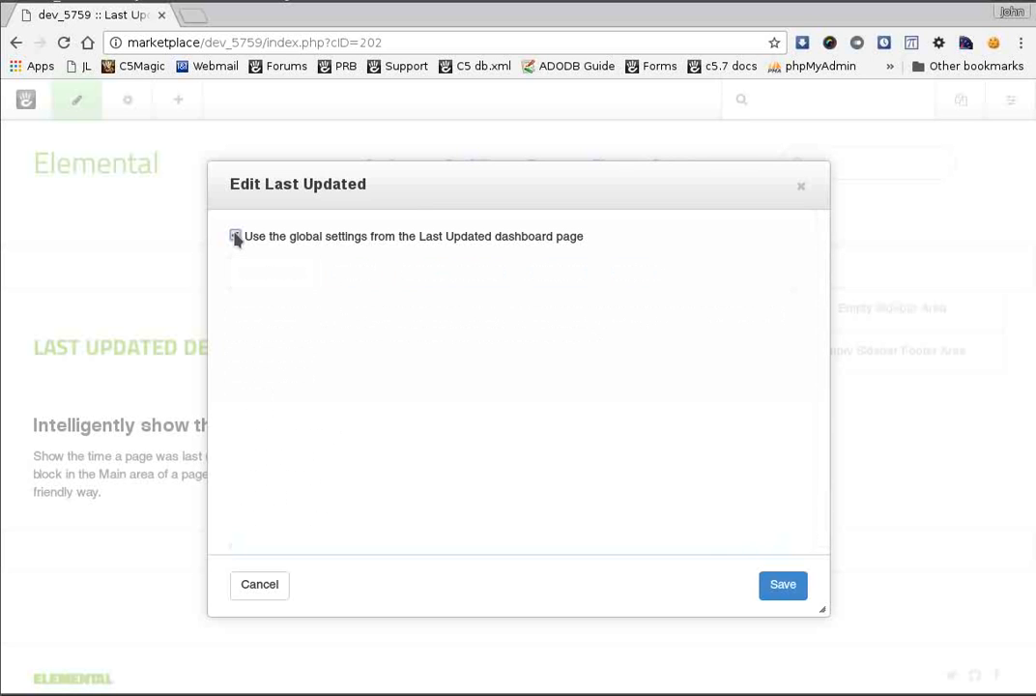
pyautogui.click(784, 586)
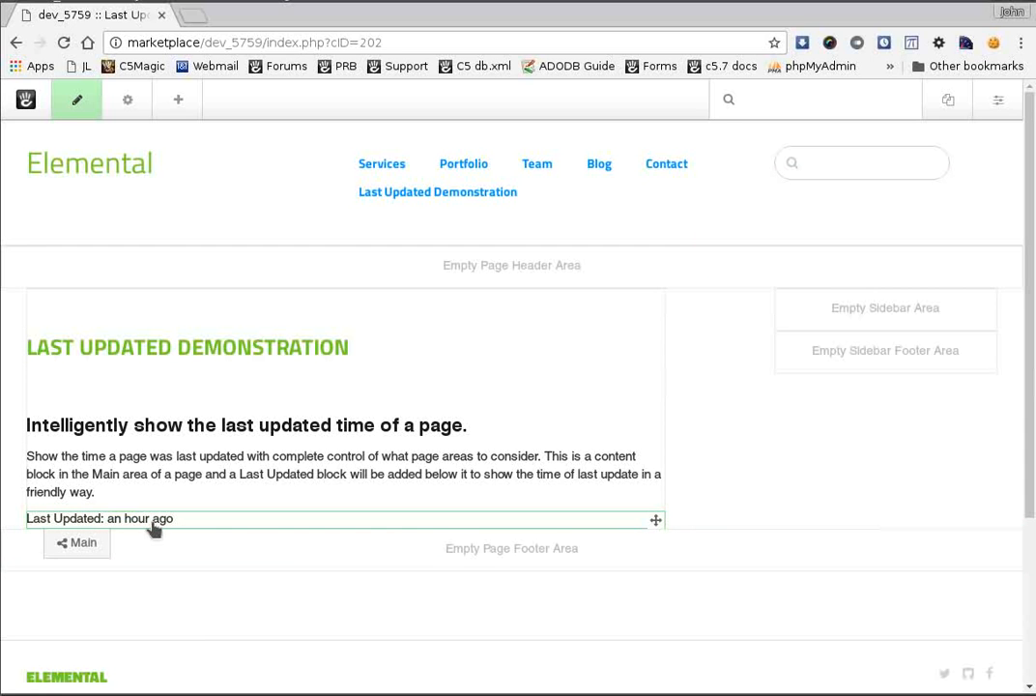
pyautogui.click(83, 108)
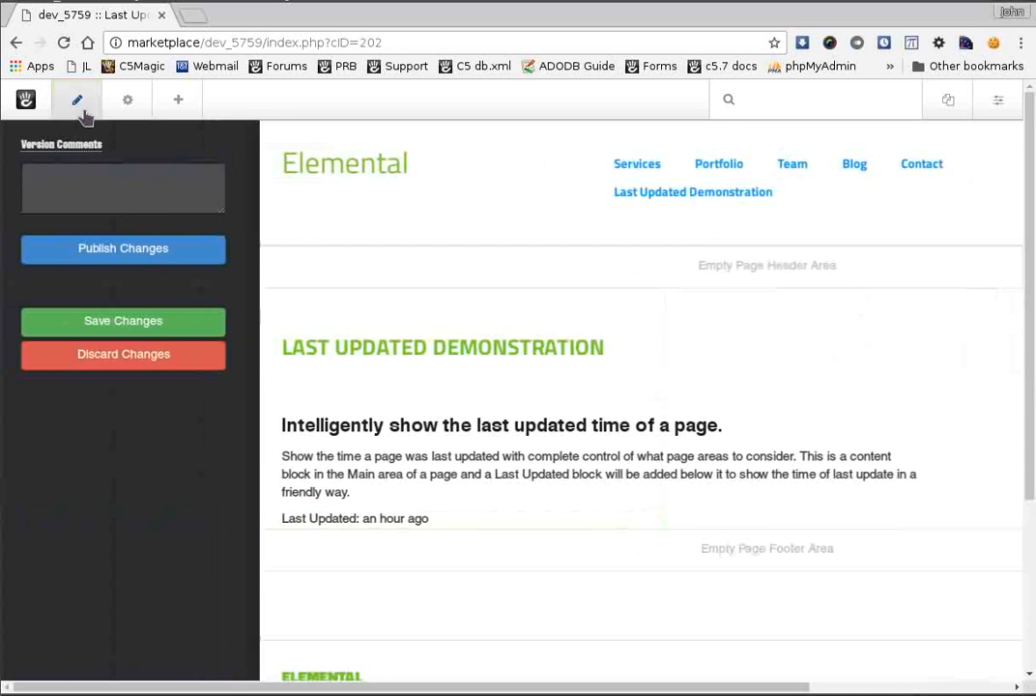
pyautogui.click(111, 257)
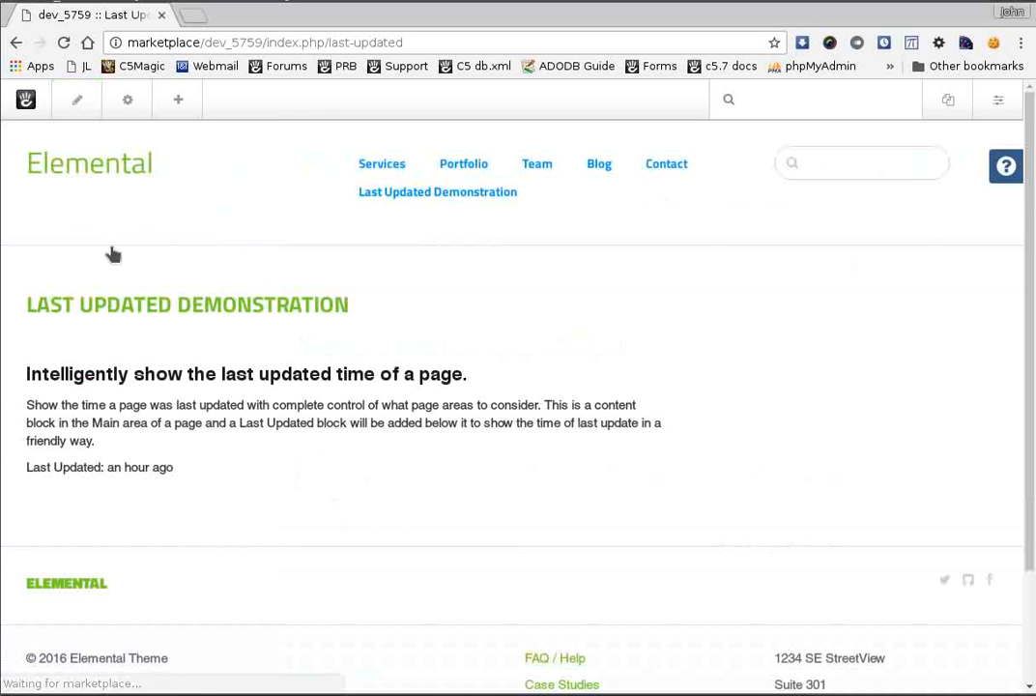
# Open the Last Updated Global Settings page in the dashboard.
pyautogui.click(999, 100)
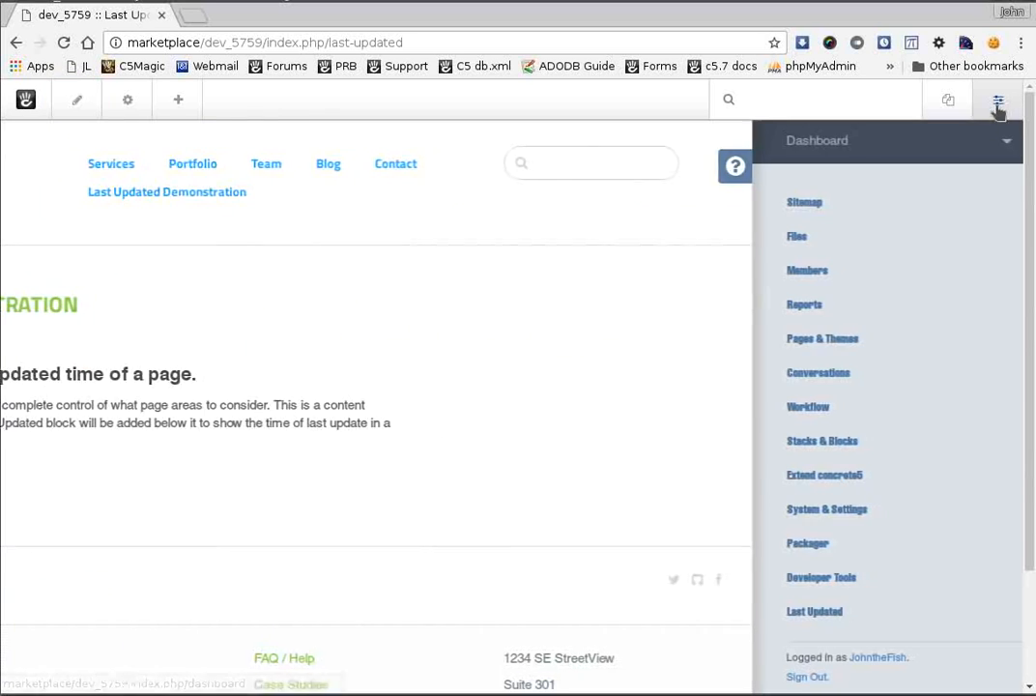
pyautogui.click(846, 612)
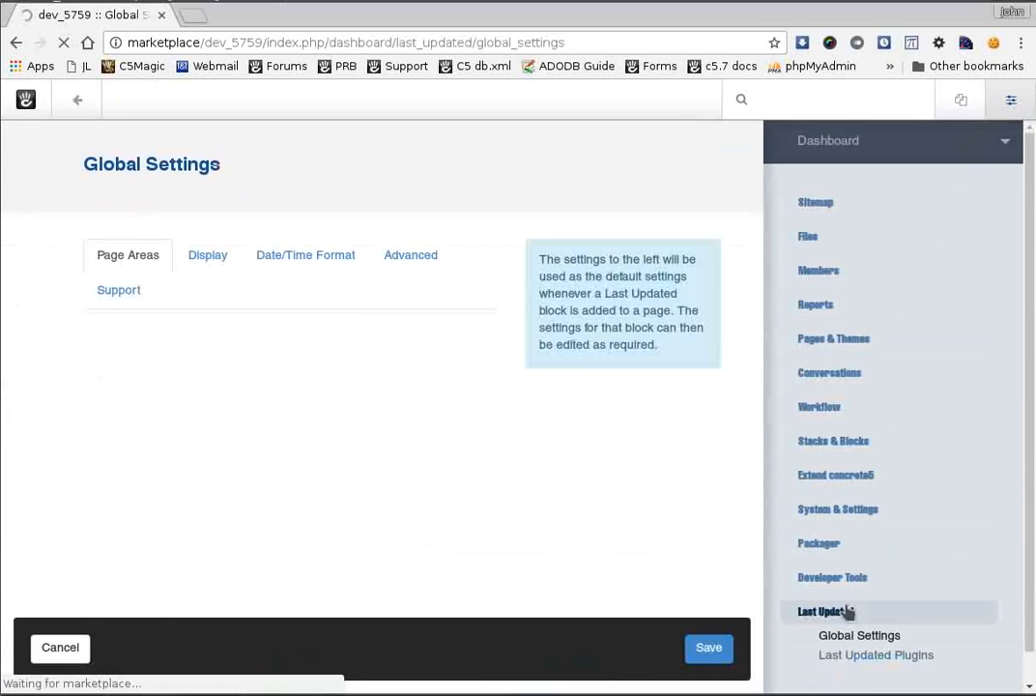
pyautogui.click(1001, 101)
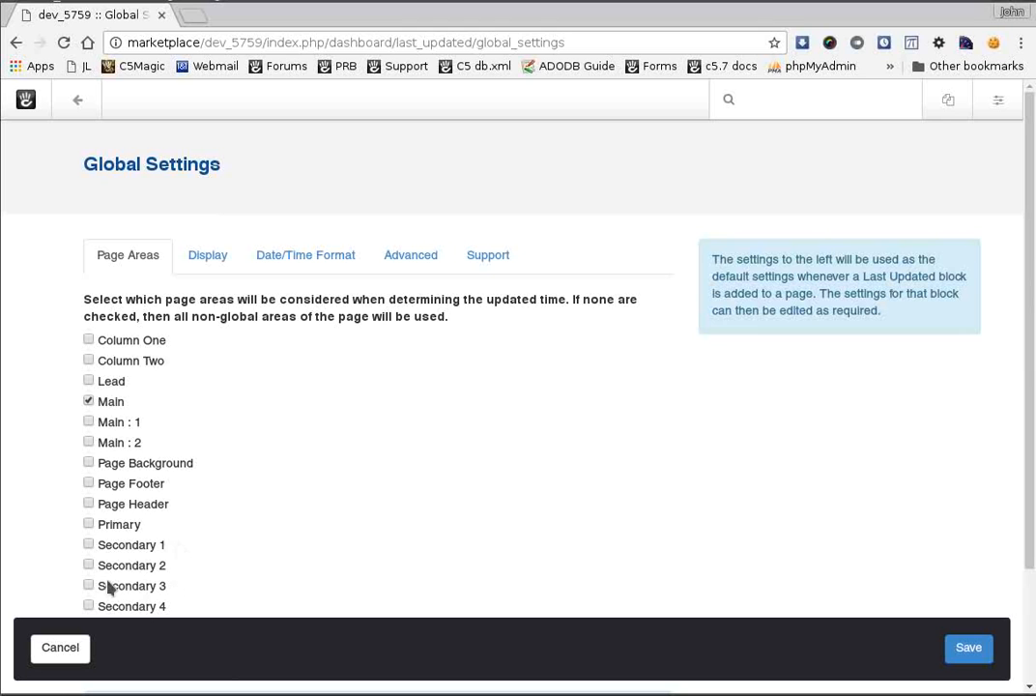
# Set the global display text colour to 75ca2a and the font size to 10 px.
pyautogui.click(223, 257)
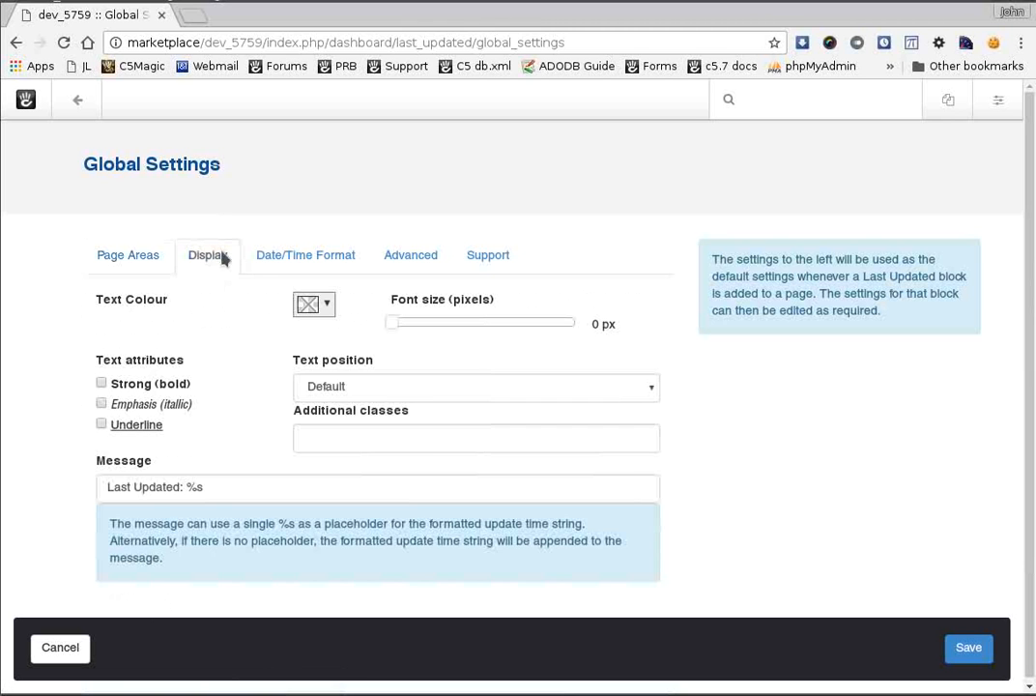
pyautogui.click(327, 308)
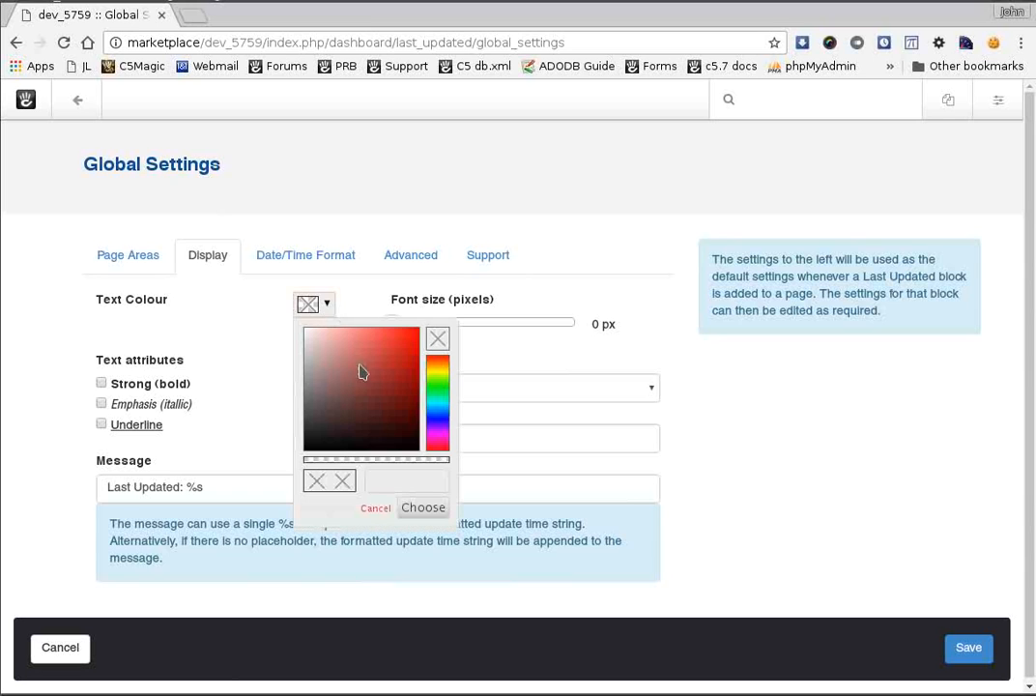
pyautogui.click(381, 481)
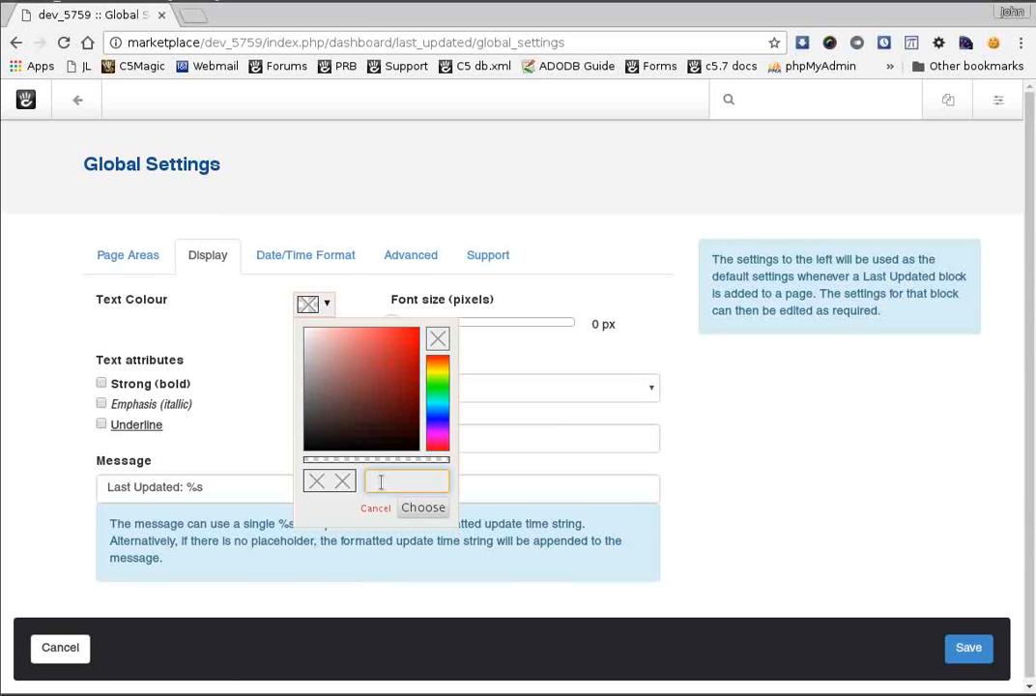
pyautogui.write('75ca2a')
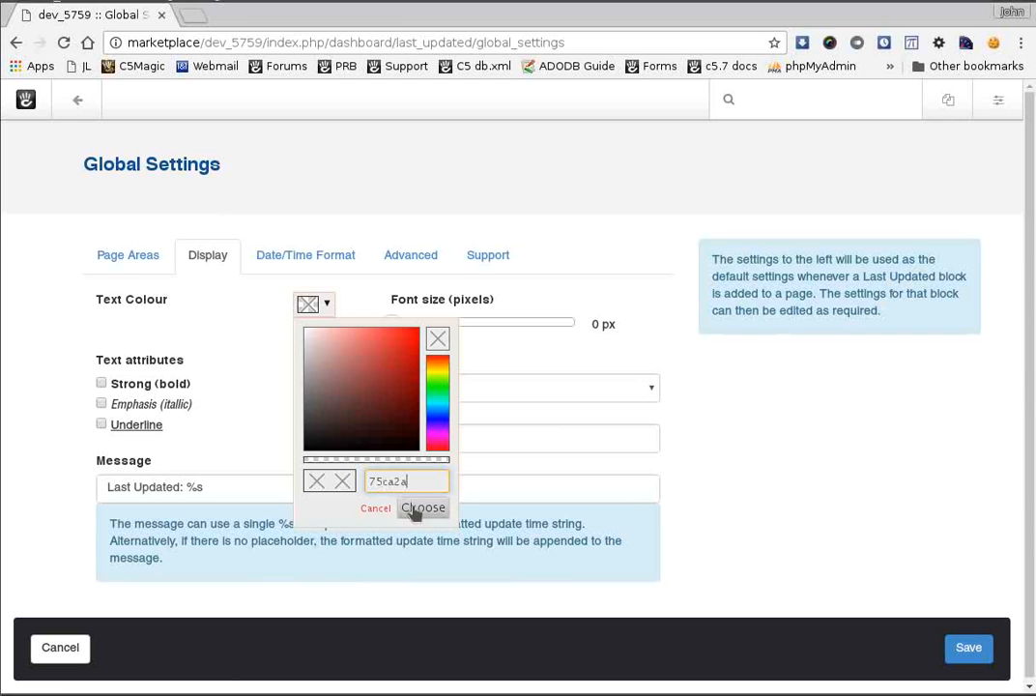
pyautogui.click(414, 509)
pyautogui.moveTo(400, 324); pyautogui.dragTo(430, 329)
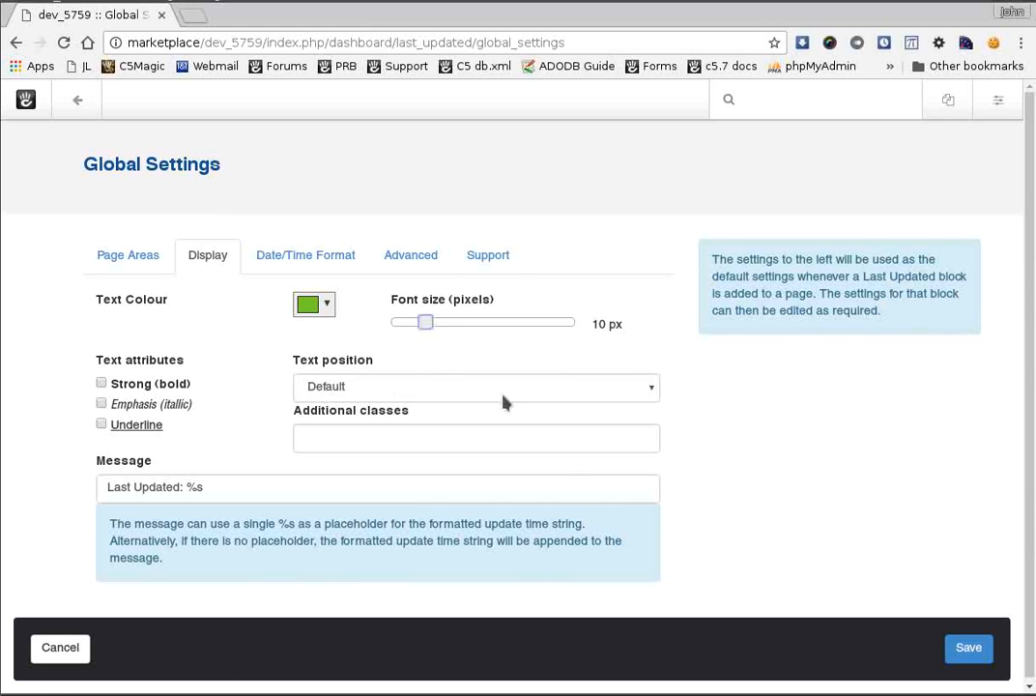
# Set the global text position to Center and turn on italic emphasis.
pyautogui.click(651, 395)
pyautogui.click(514, 444)
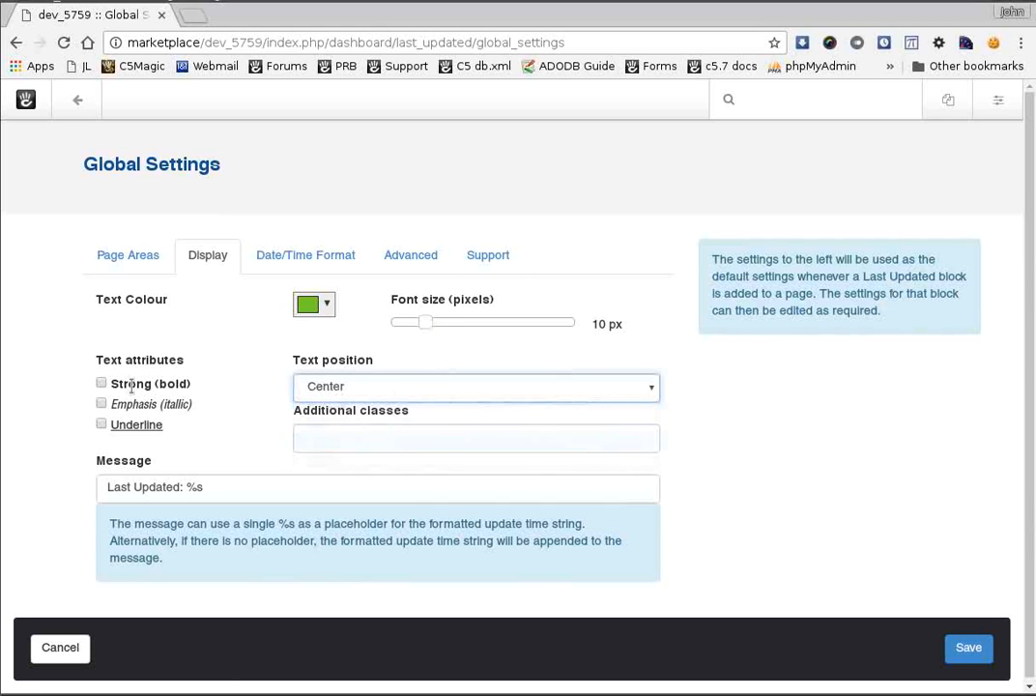
pyautogui.click(100, 405)
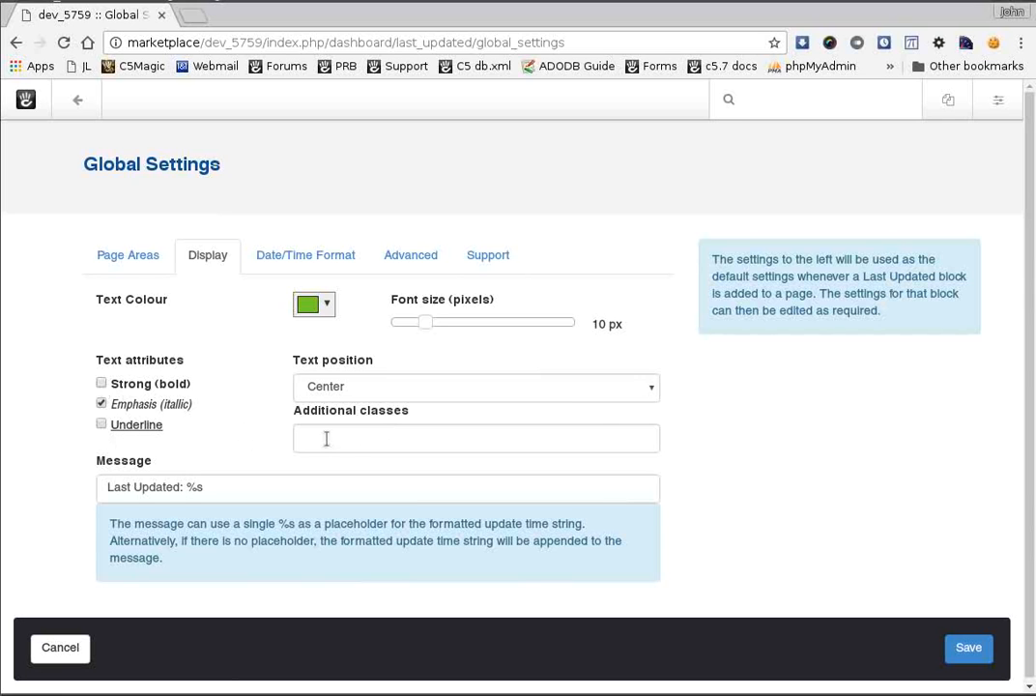
pyautogui.click(183, 488)
pyautogui.write(':')
# Examine the date/time format descriptions and examples for Friendly Time, Date Helper Difference, Date Helper Absolute and Carbon Humans.
pyautogui.click(320, 255)
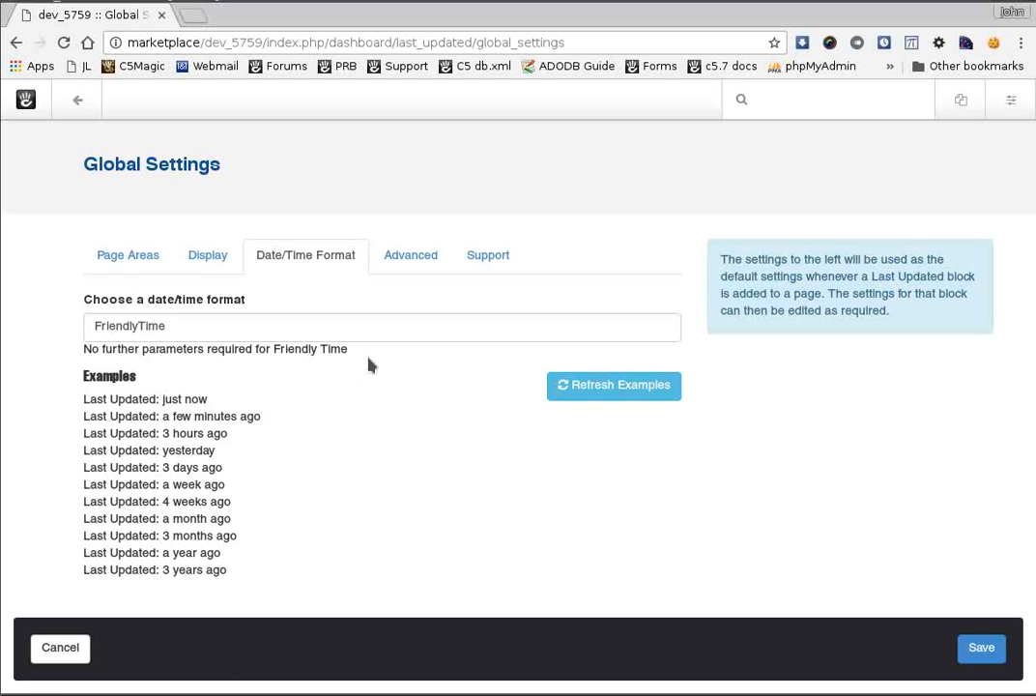
pyautogui.click(382, 328)
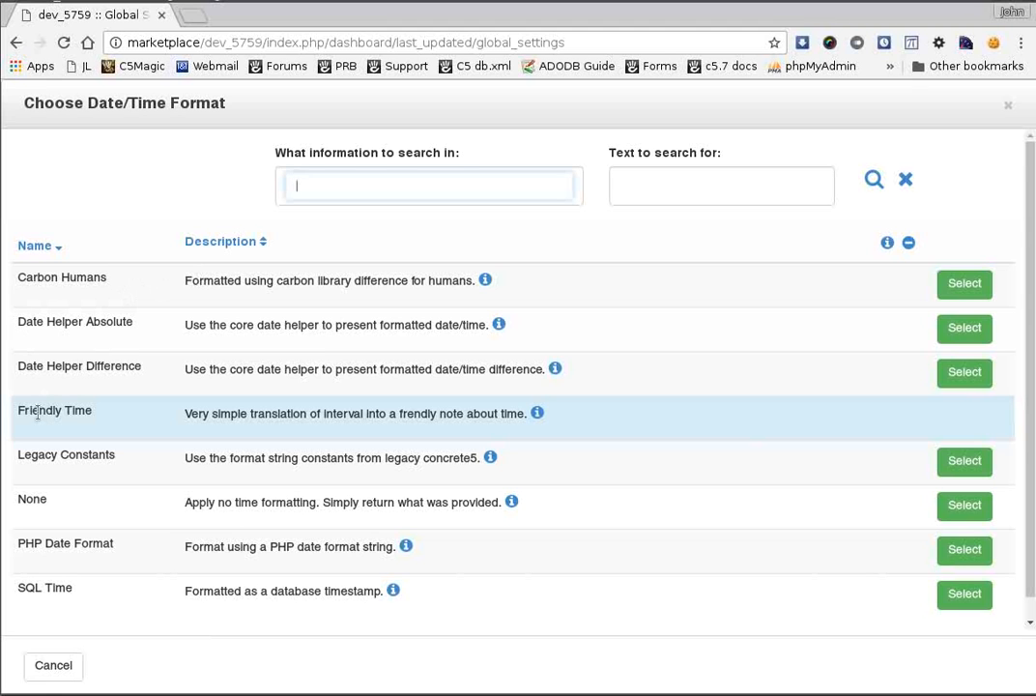
pyautogui.click(537, 413)
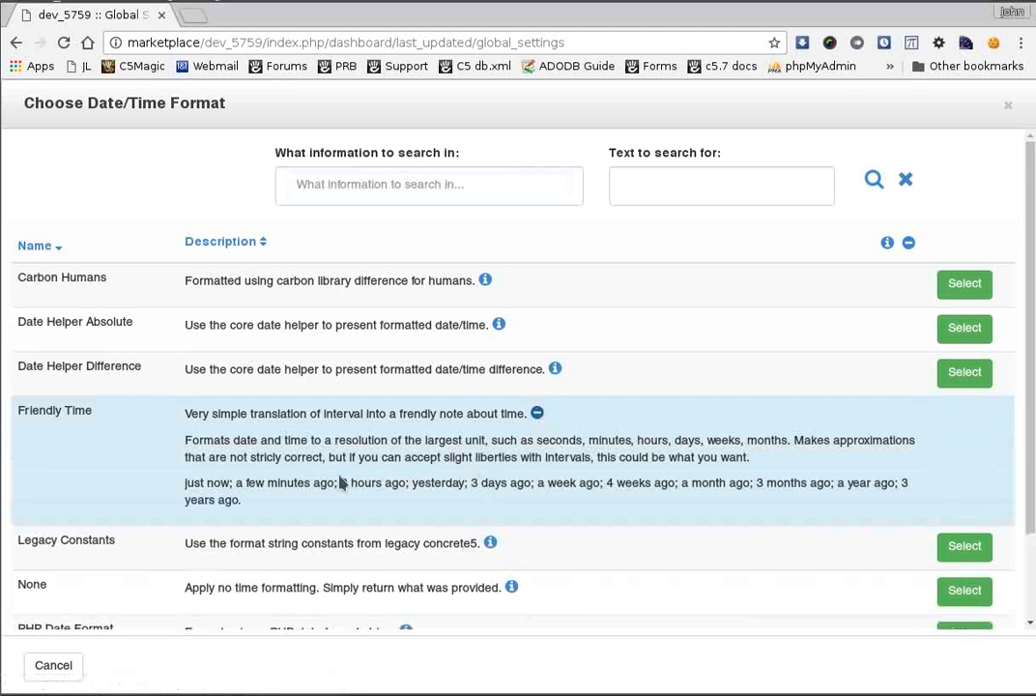
pyautogui.click(537, 414)
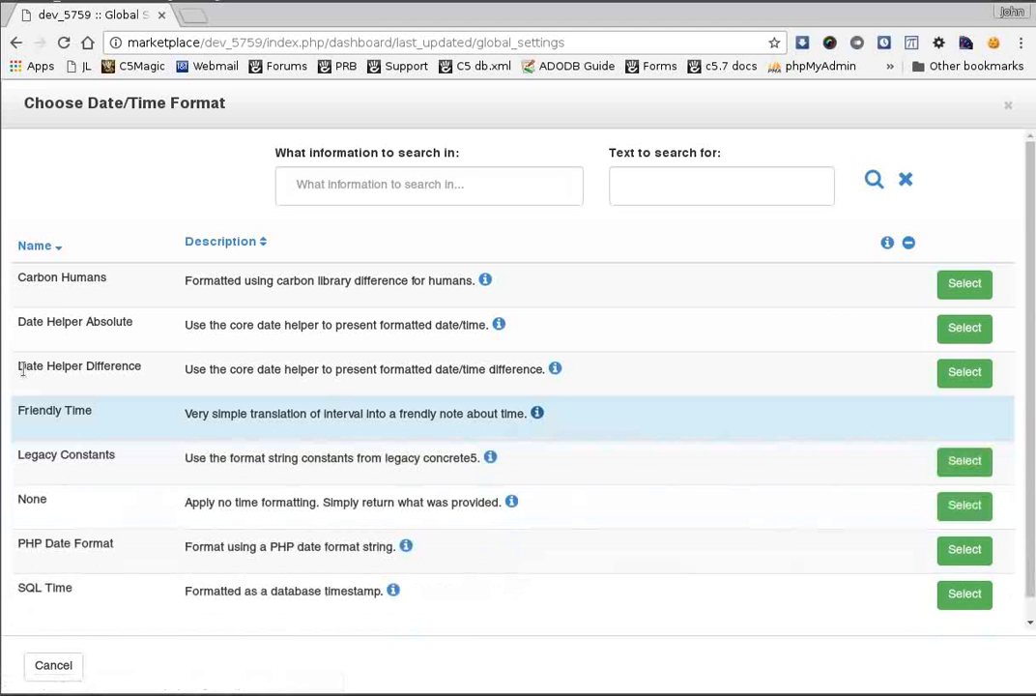
pyautogui.click(555, 371)
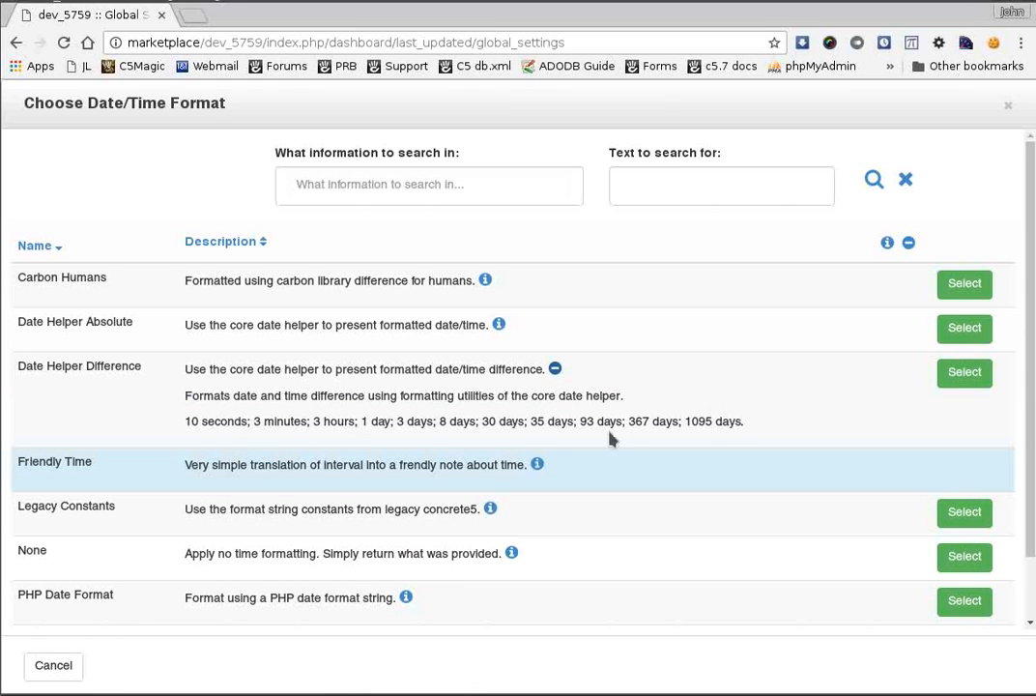
pyautogui.click(555, 369)
pyautogui.click(499, 325)
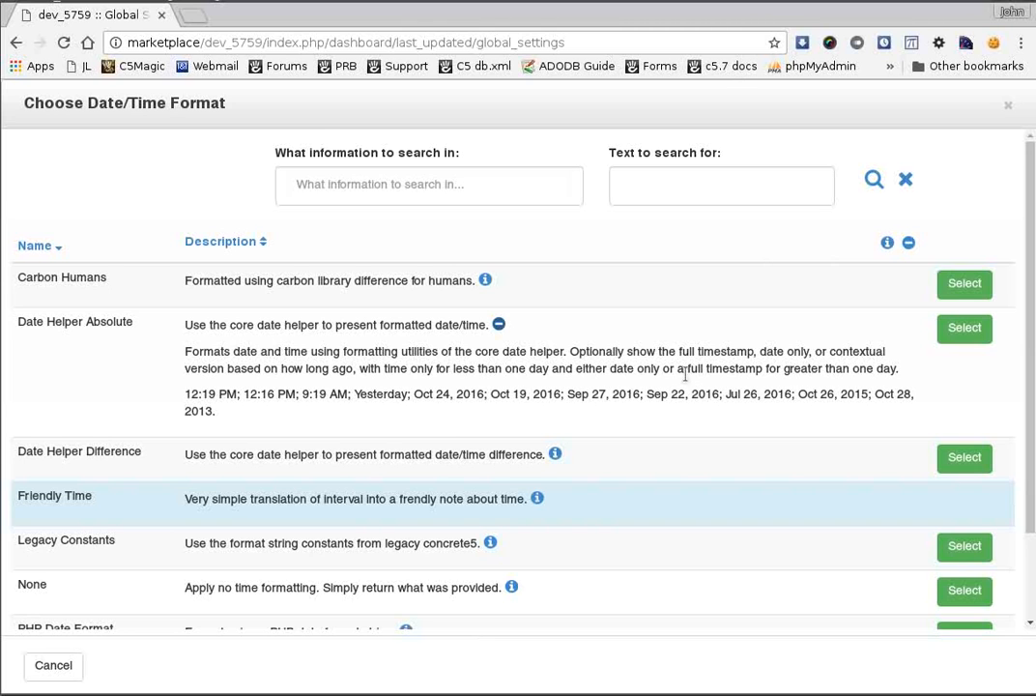
pyautogui.click(499, 326)
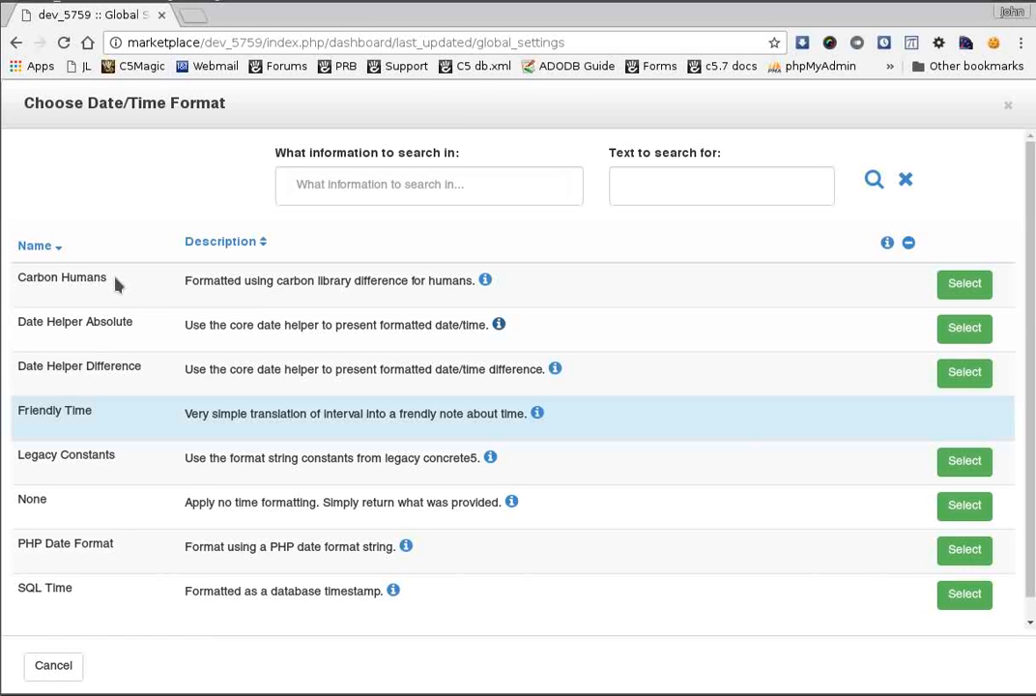
pyautogui.click(486, 280)
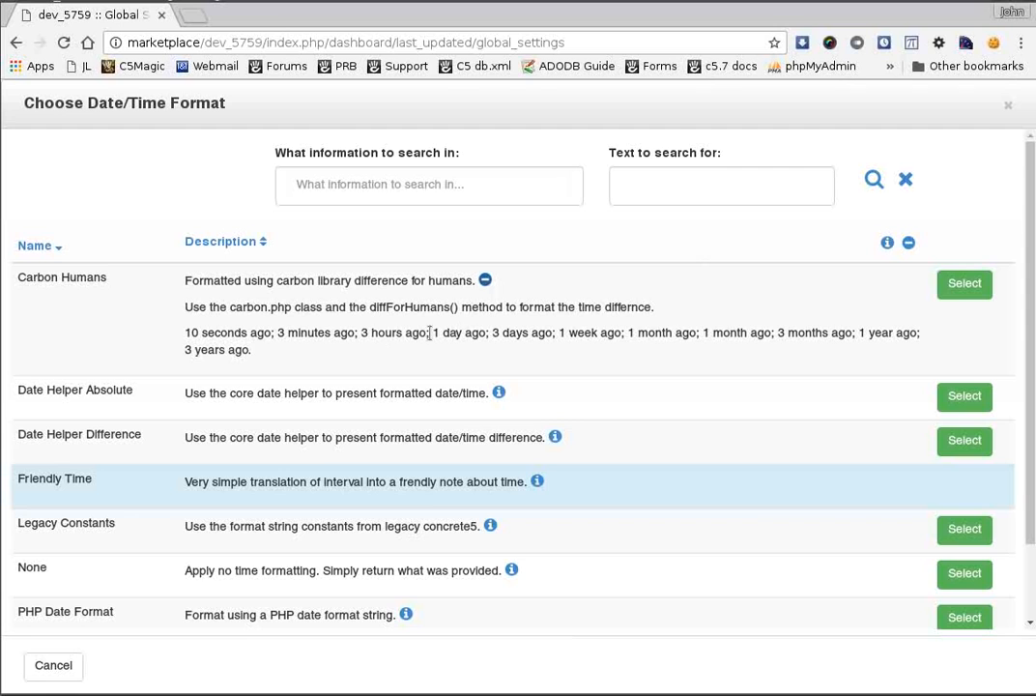
pyautogui.click(485, 281)
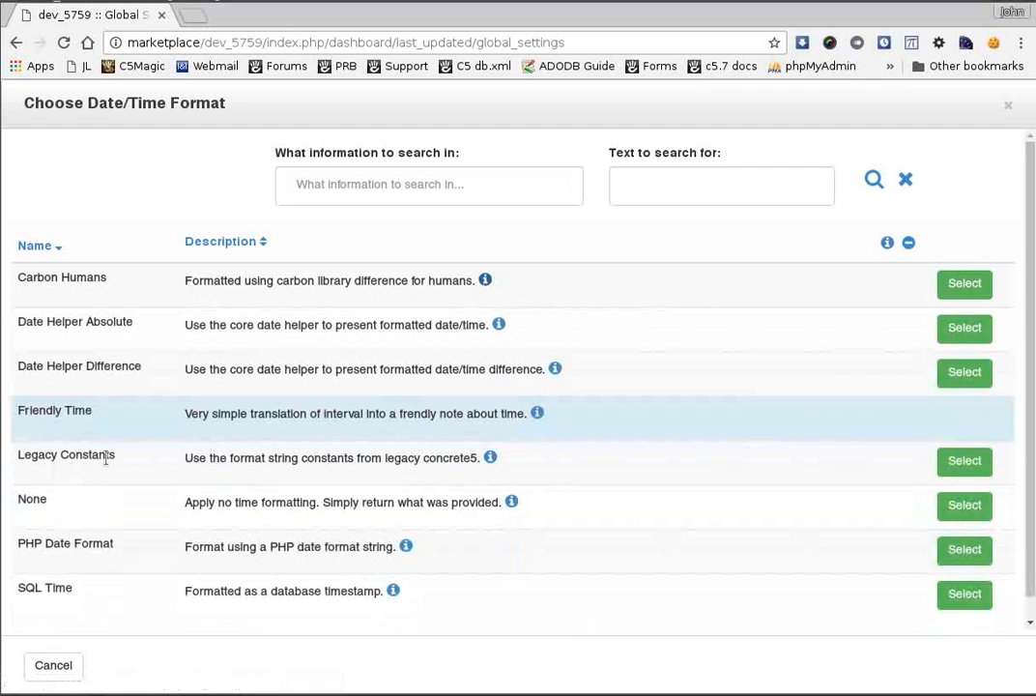
# Examine the Legacy Constants, PHP Date Format and SQL Time descriptions and examples, and close the format chooser without selecting another format.
pyautogui.click(490, 458)
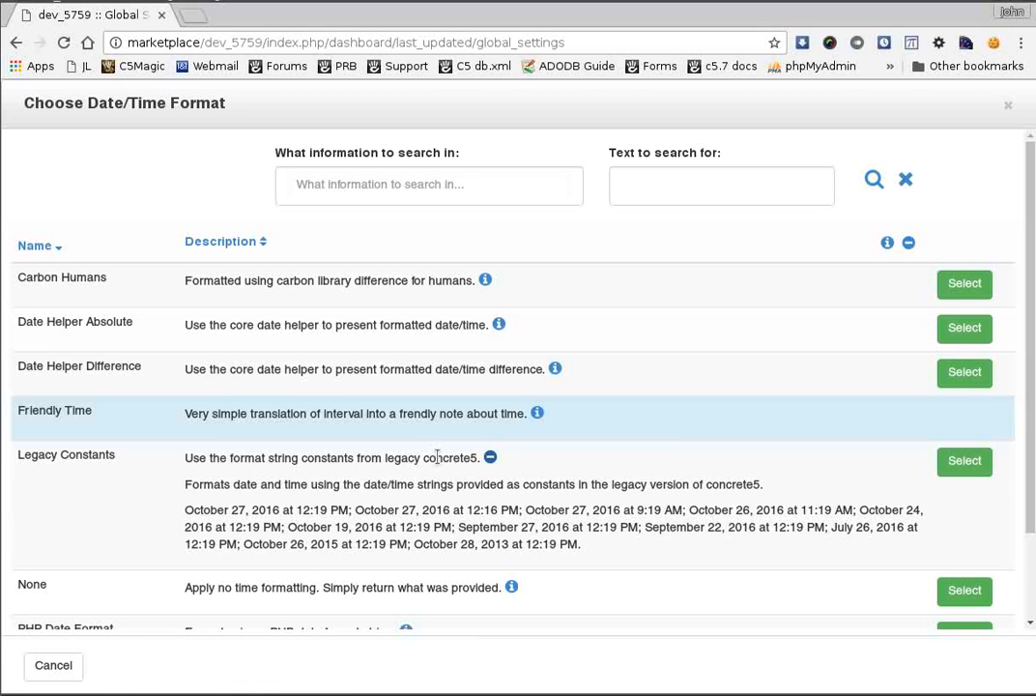
pyautogui.click(491, 459)
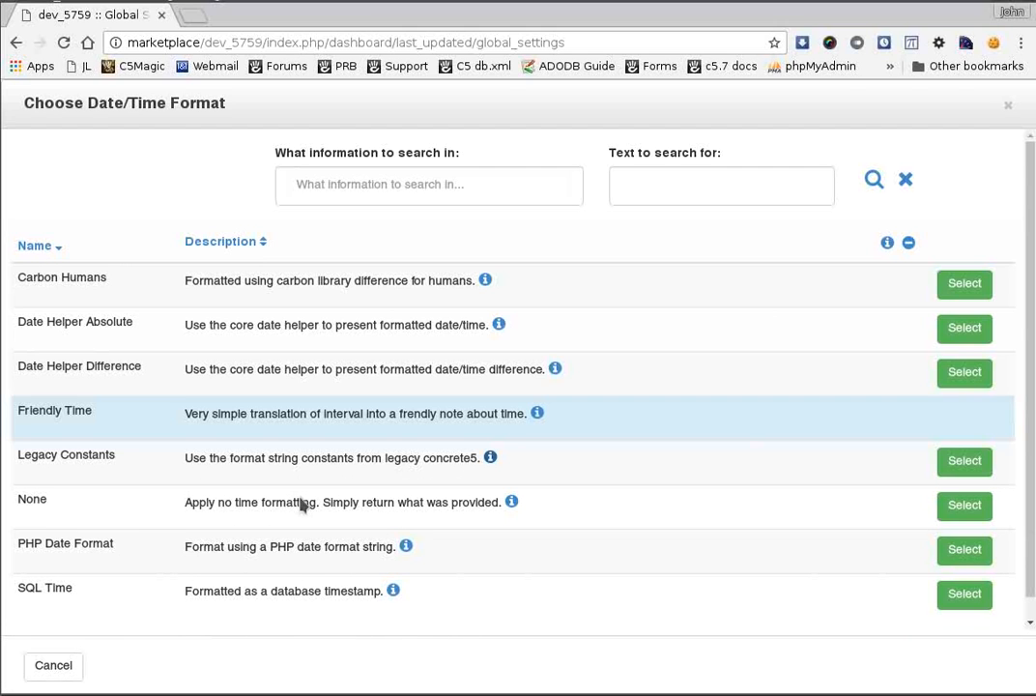
pyautogui.click(406, 548)
pyautogui.scroll(-2, 428, 513)
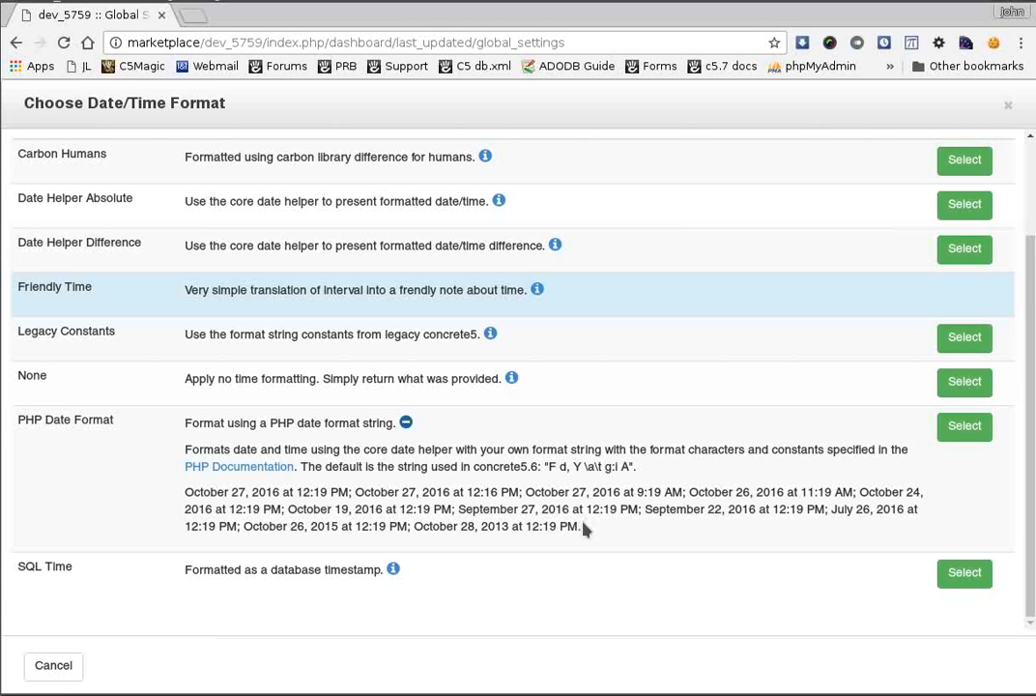
pyautogui.click(405, 426)
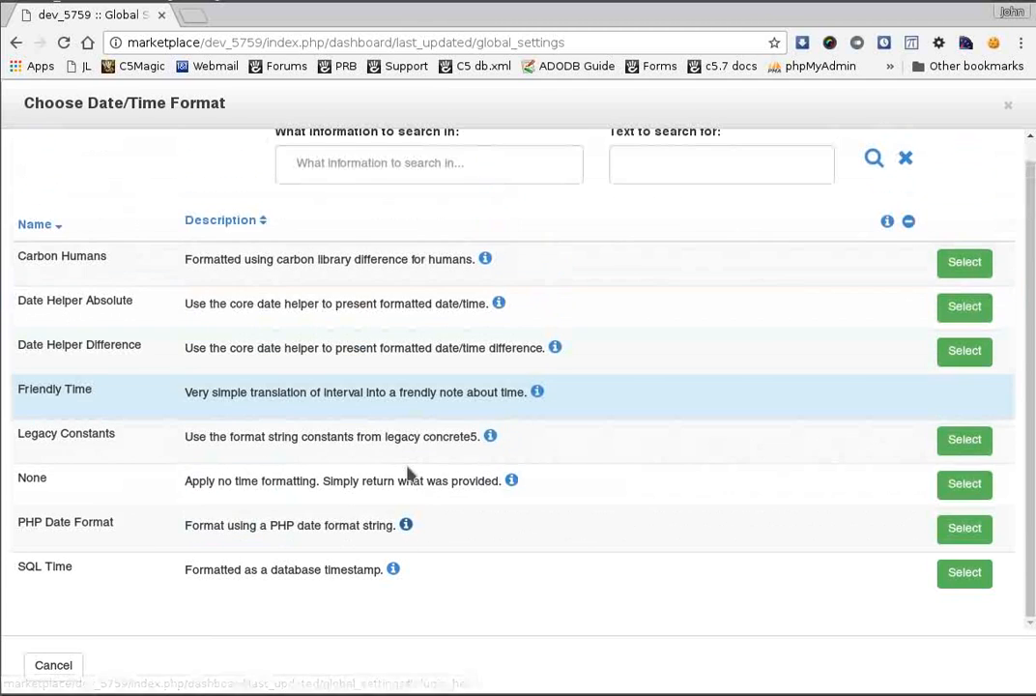
pyautogui.click(394, 569)
pyautogui.scroll(-1, 457, 559)
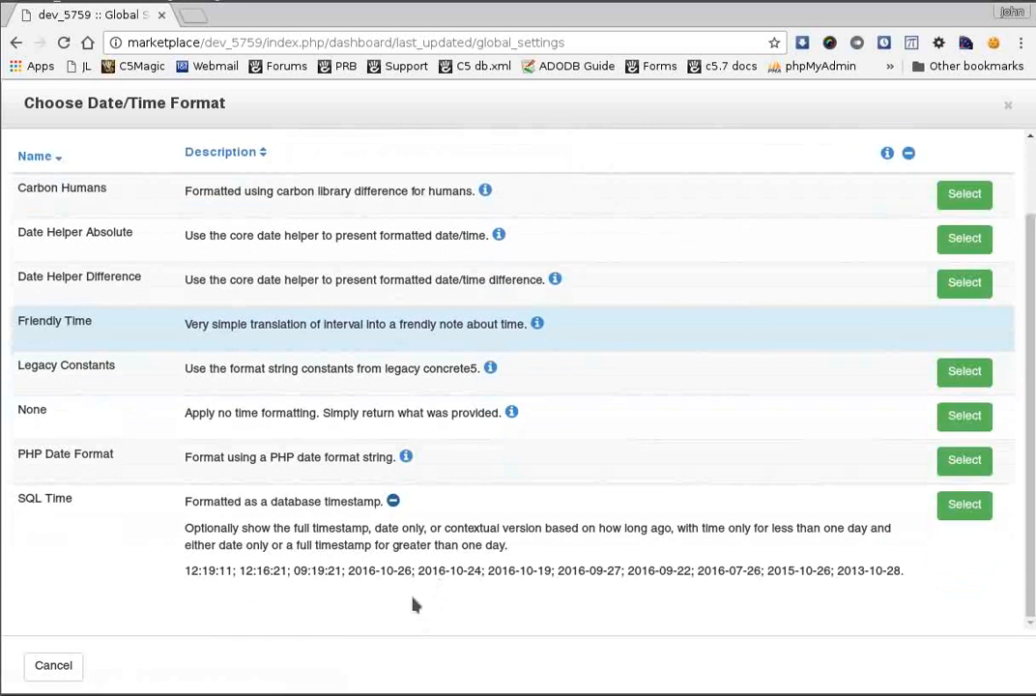
pyautogui.click(393, 501)
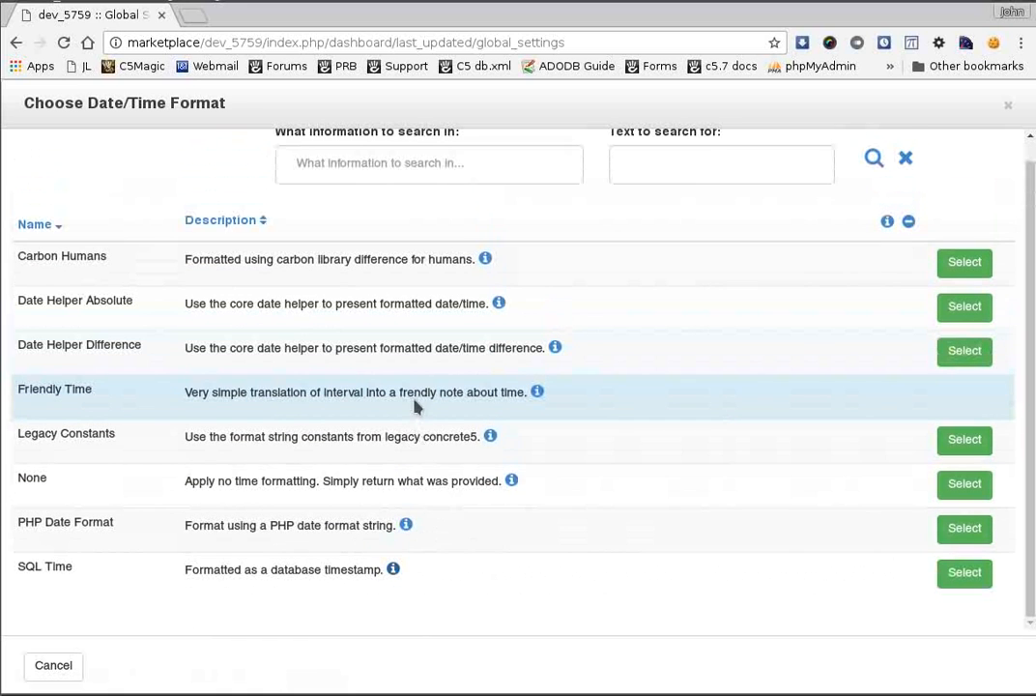
pyautogui.click(1008, 104)
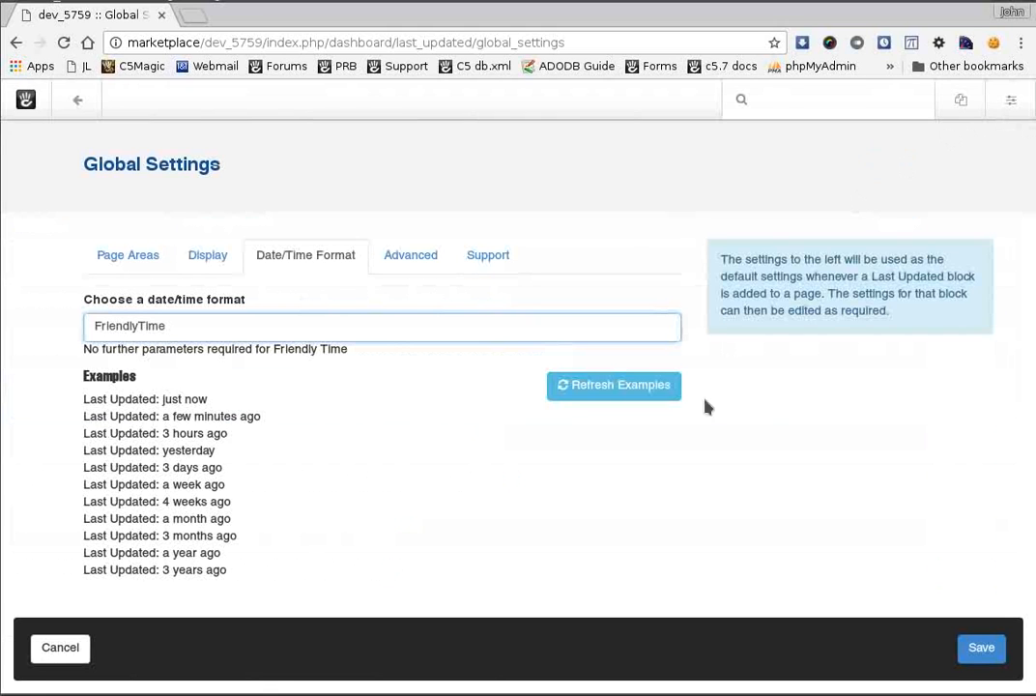
# In the advanced options, set the minimum value for time offsets to 1 hour and enable caching of block output.
pyautogui.click(421, 270)
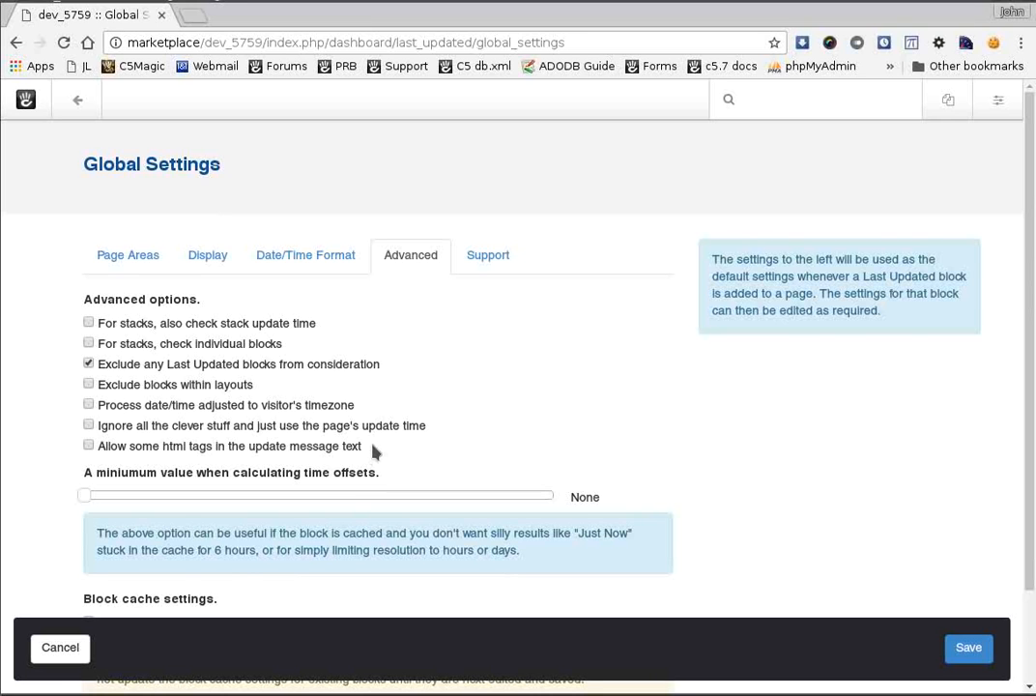
pyautogui.scroll(-3, 374, 451)
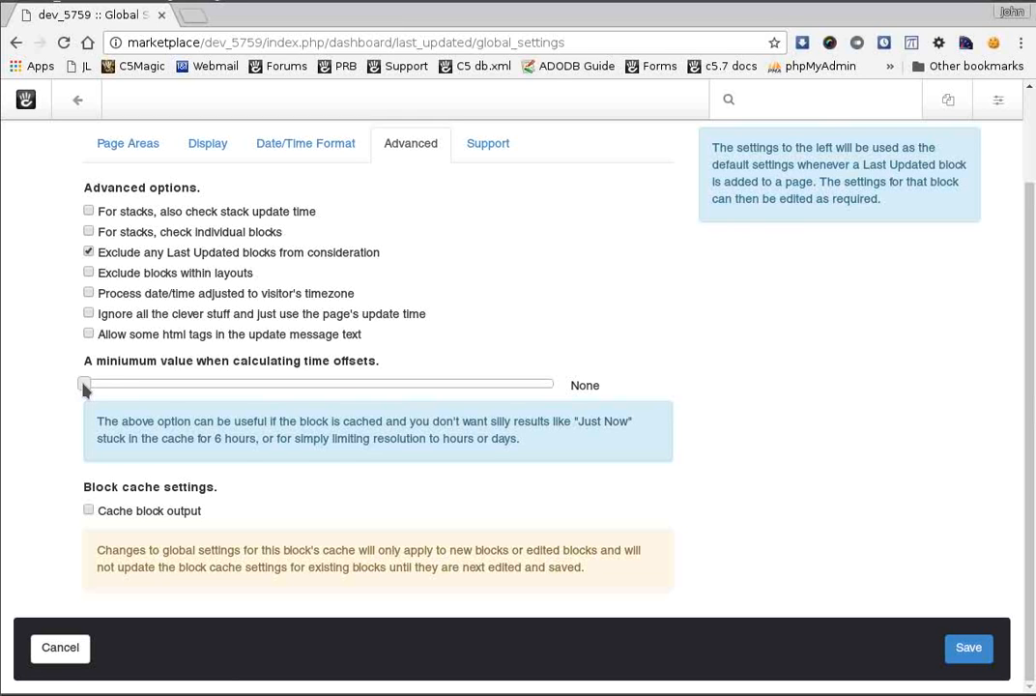
pyautogui.moveTo(84, 388); pyautogui.dragTo(107, 384)
pyautogui.moveTo(106, 384); pyautogui.dragTo(105, 383)
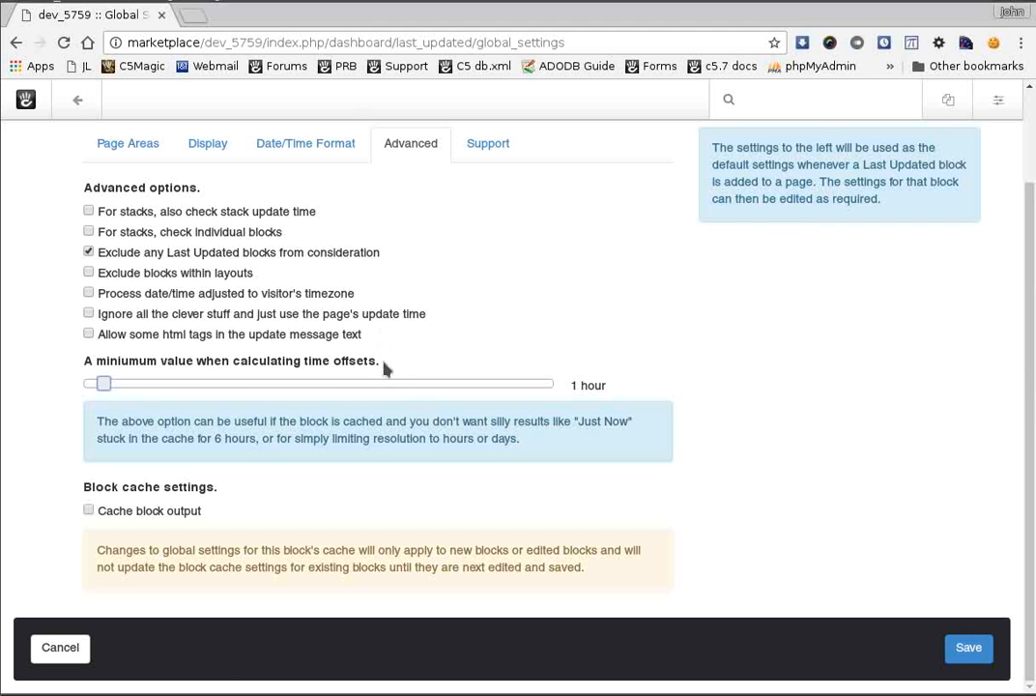
pyautogui.click(88, 511)
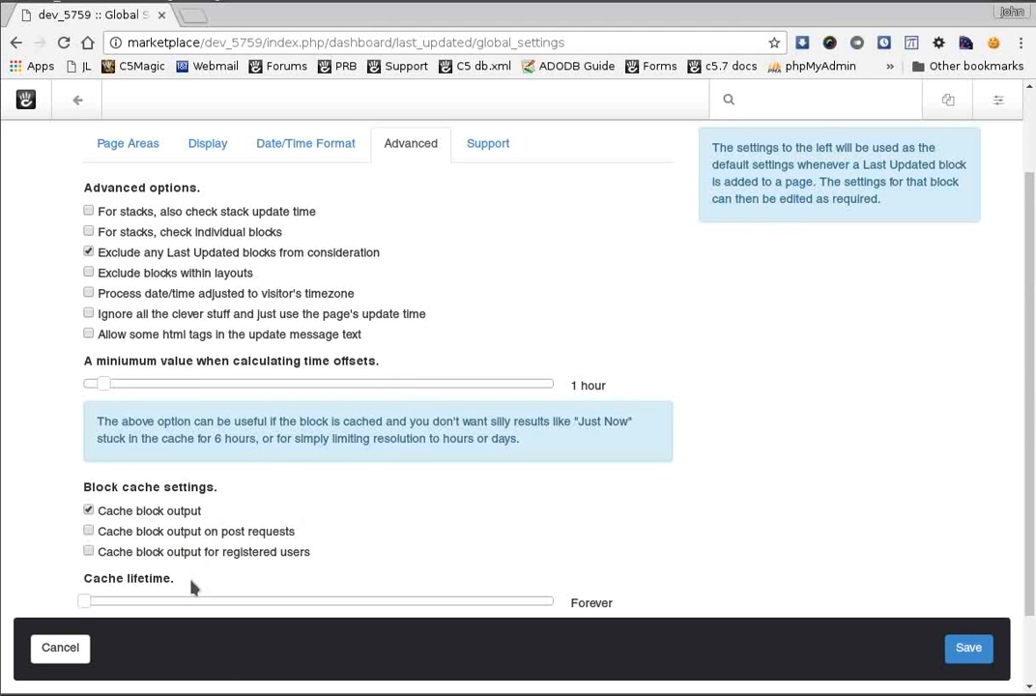
pyautogui.scroll(-1, 251, 556)
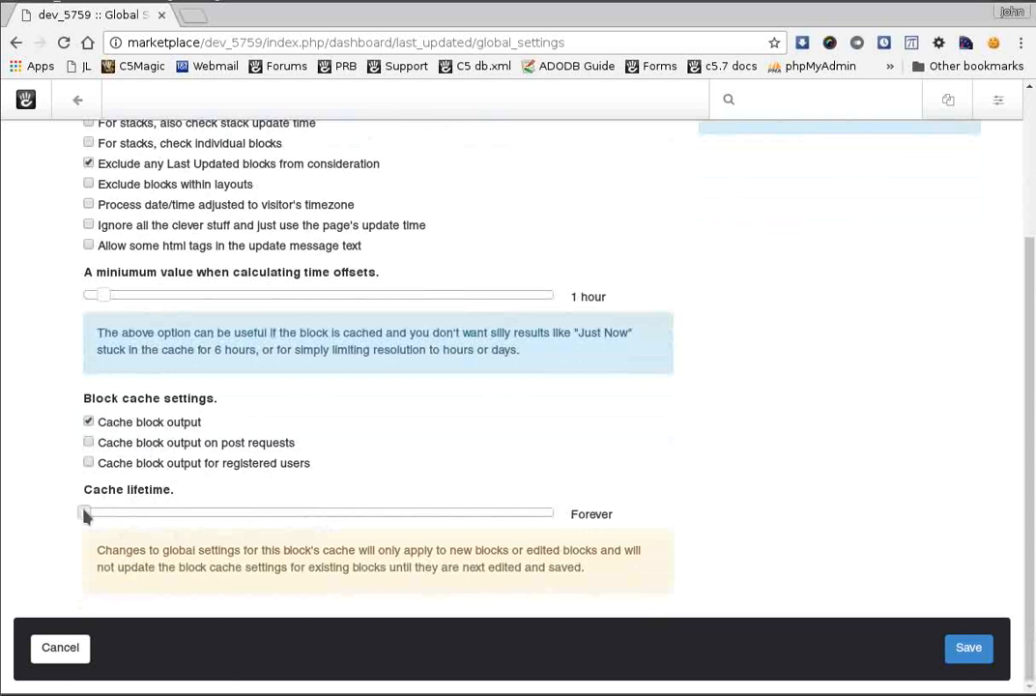
# Turn off block output caching and set the minimum value for time offsets back to None.
pyautogui.click(89, 422)
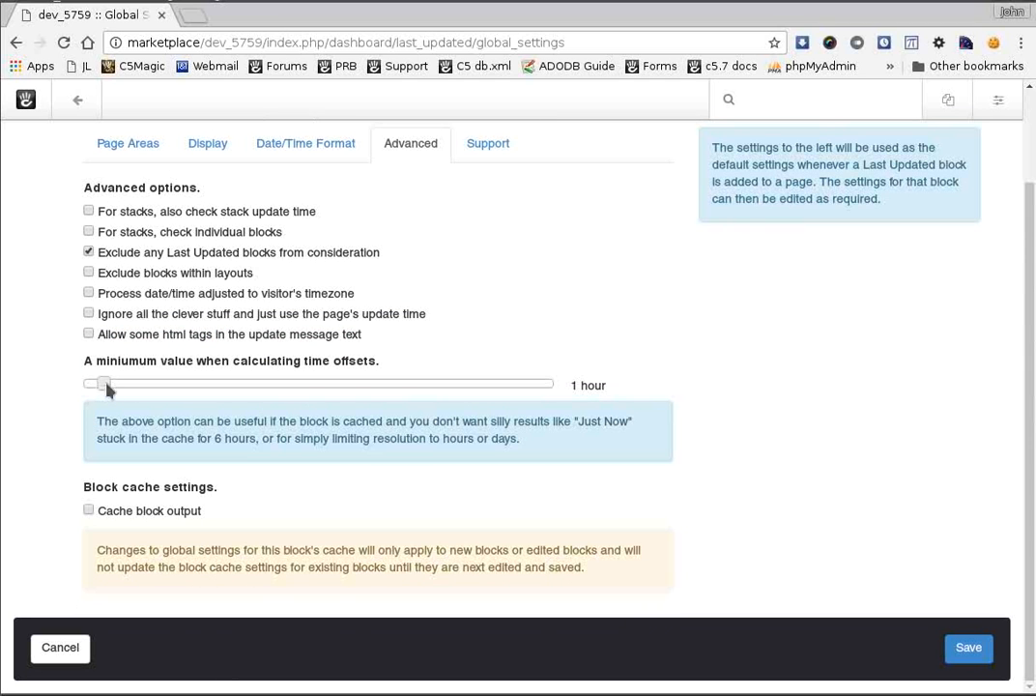
pyautogui.moveTo(106, 384); pyautogui.dragTo(72, 384)
pyautogui.scroll(2, 459, 333)
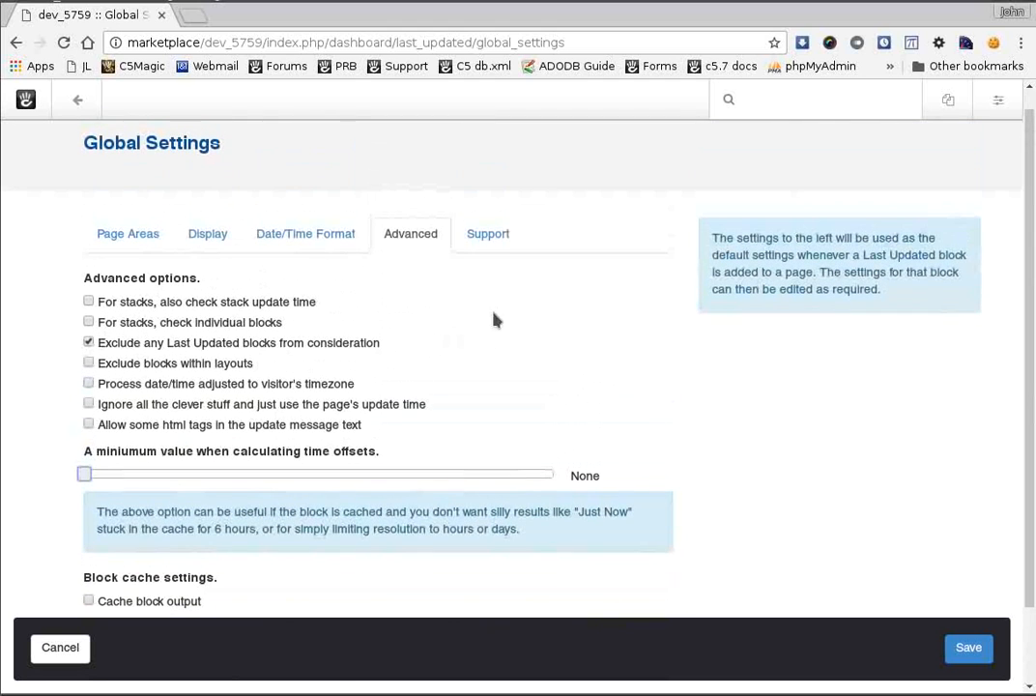
# Export the Last Updated settings from the support options and copy the entire JSON text.
pyautogui.click(495, 239)
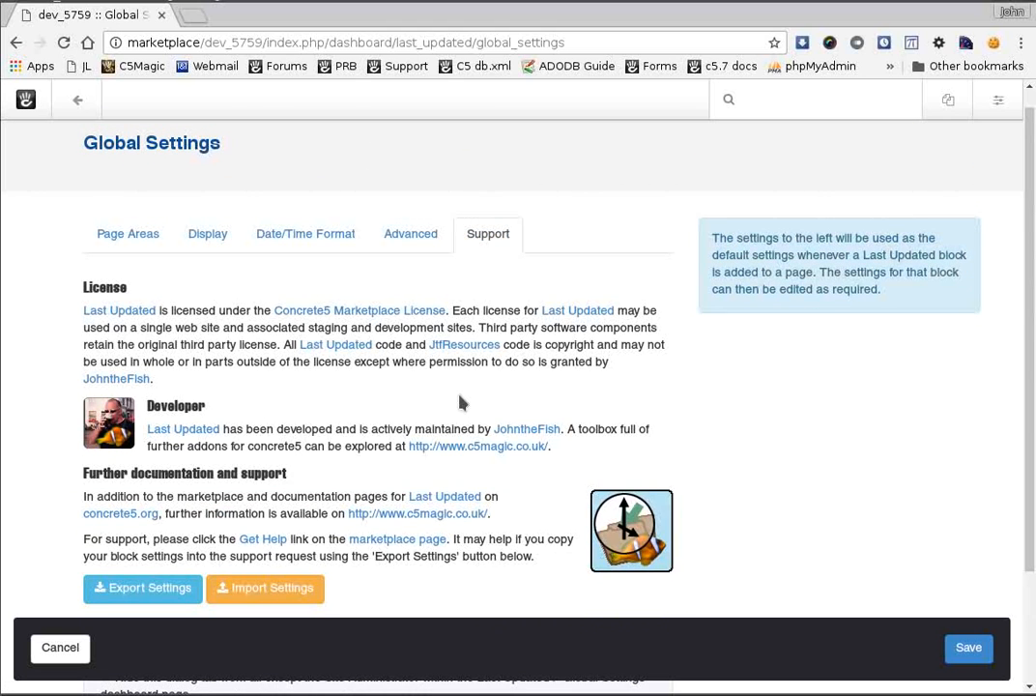
pyautogui.scroll(-2, 460, 402)
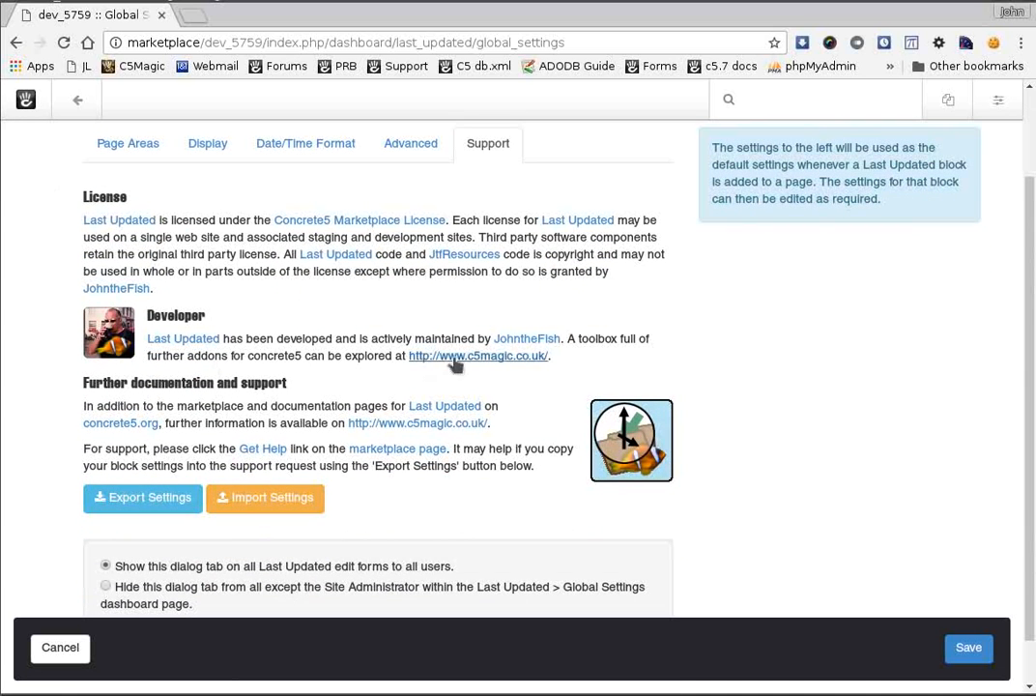
pyautogui.click(155, 501)
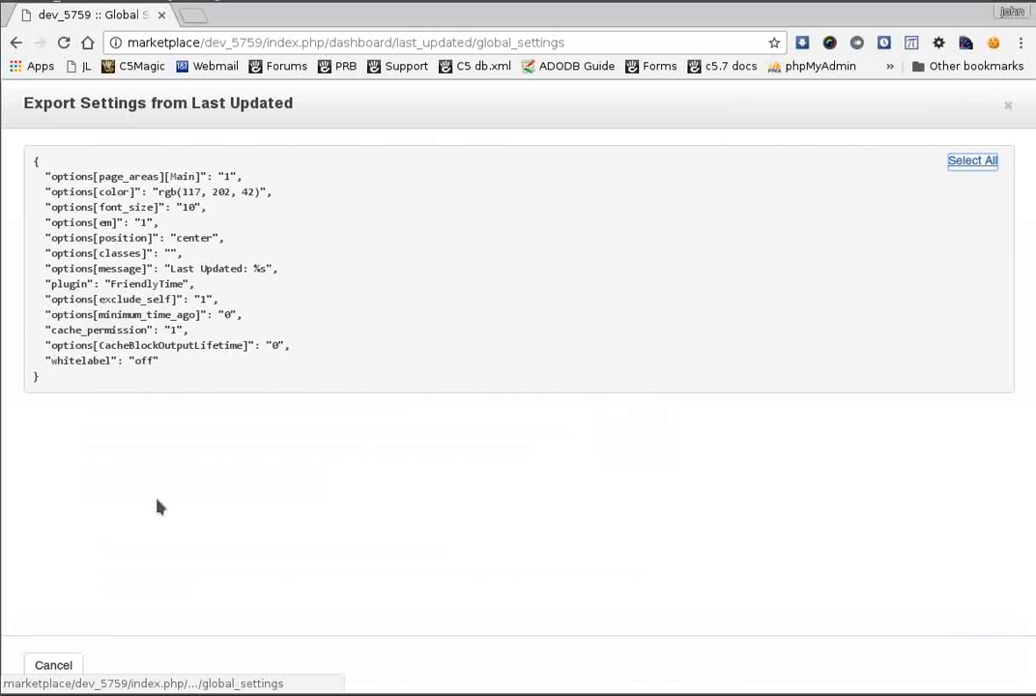
pyautogui.click(967, 164)
pyautogui.rightClick(135, 288)
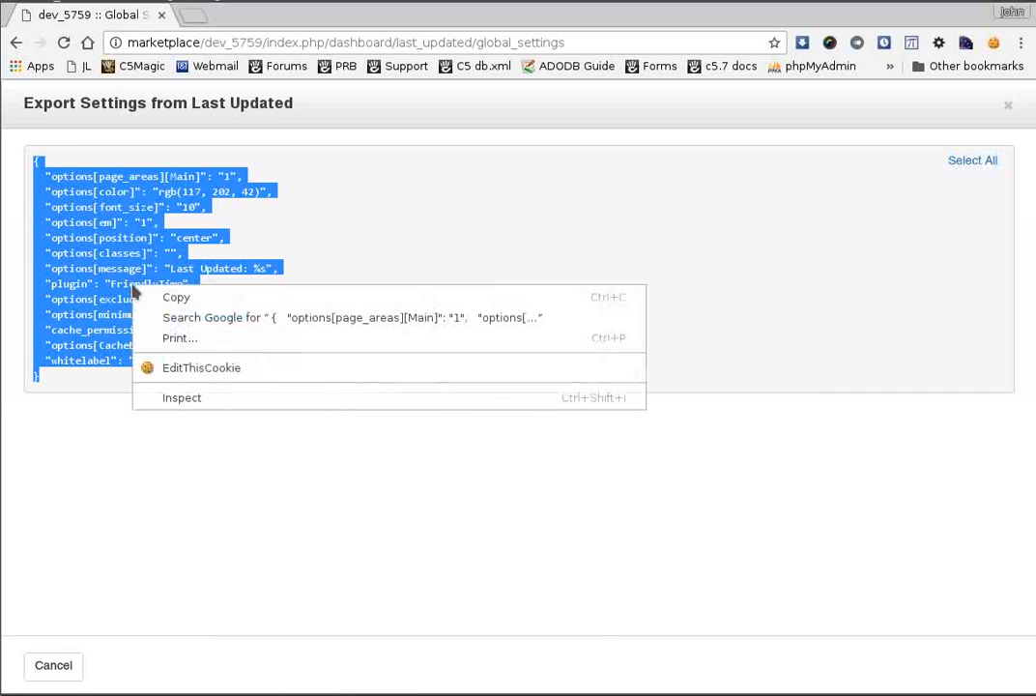
pyautogui.click(193, 300)
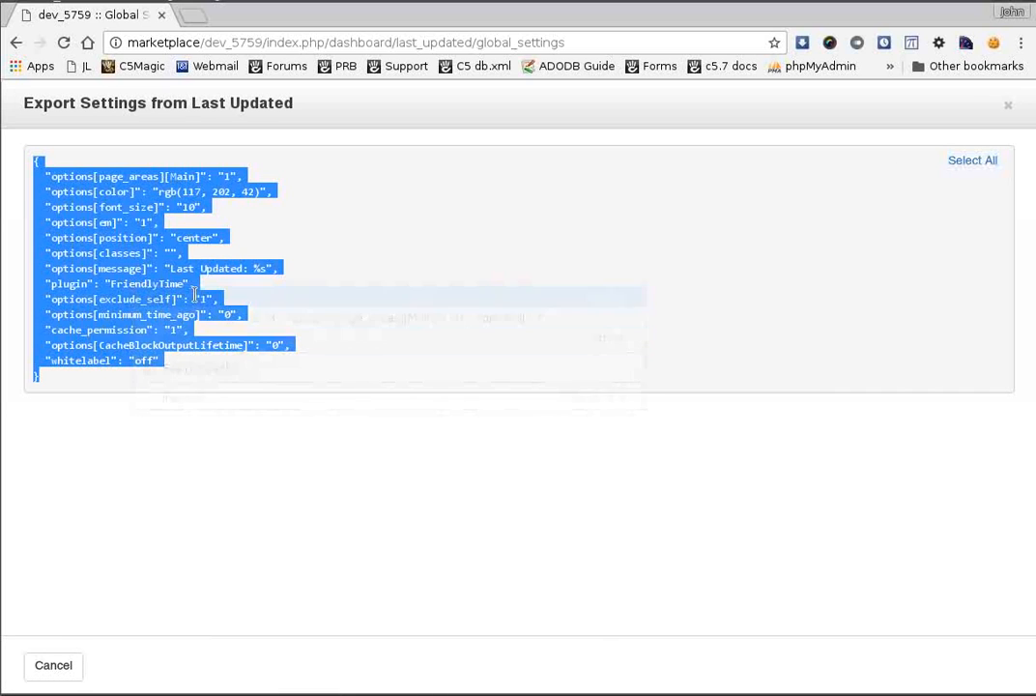
pyautogui.click(53, 664)
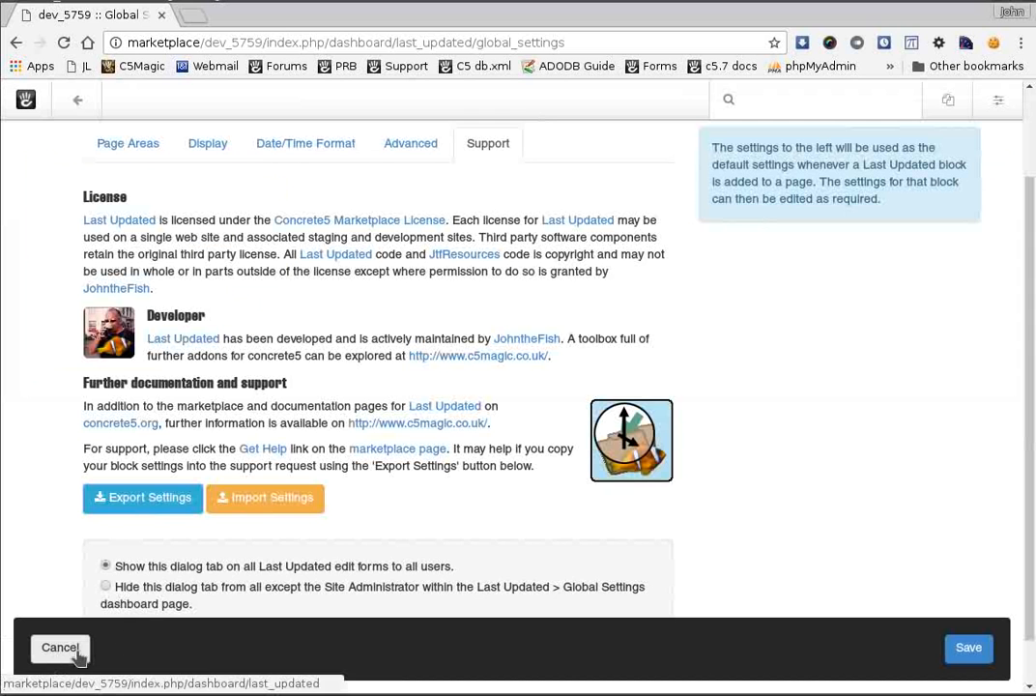
# Import the copied JSON into the Last Updated global settings.
pyautogui.click(283, 507)
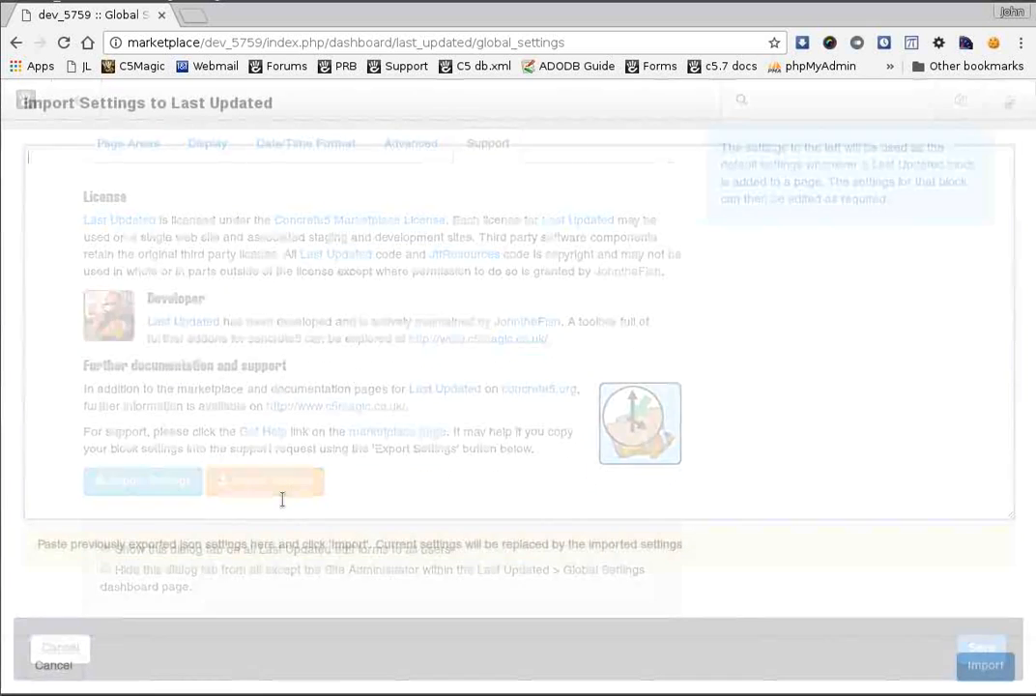
pyautogui.rightClick(39, 169)
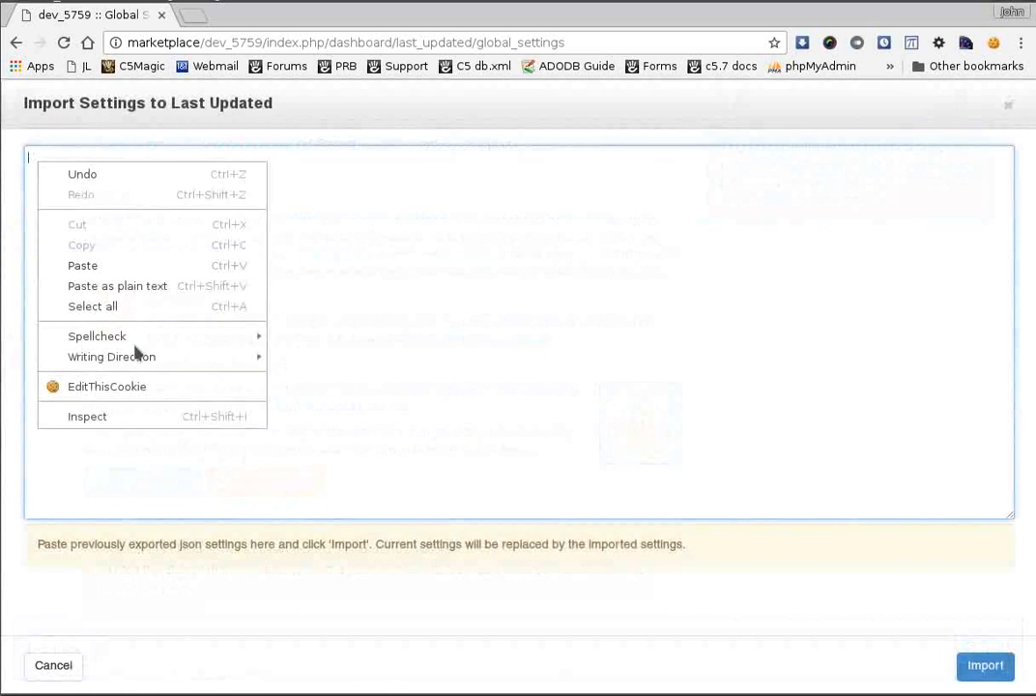
pyautogui.click(84, 265)
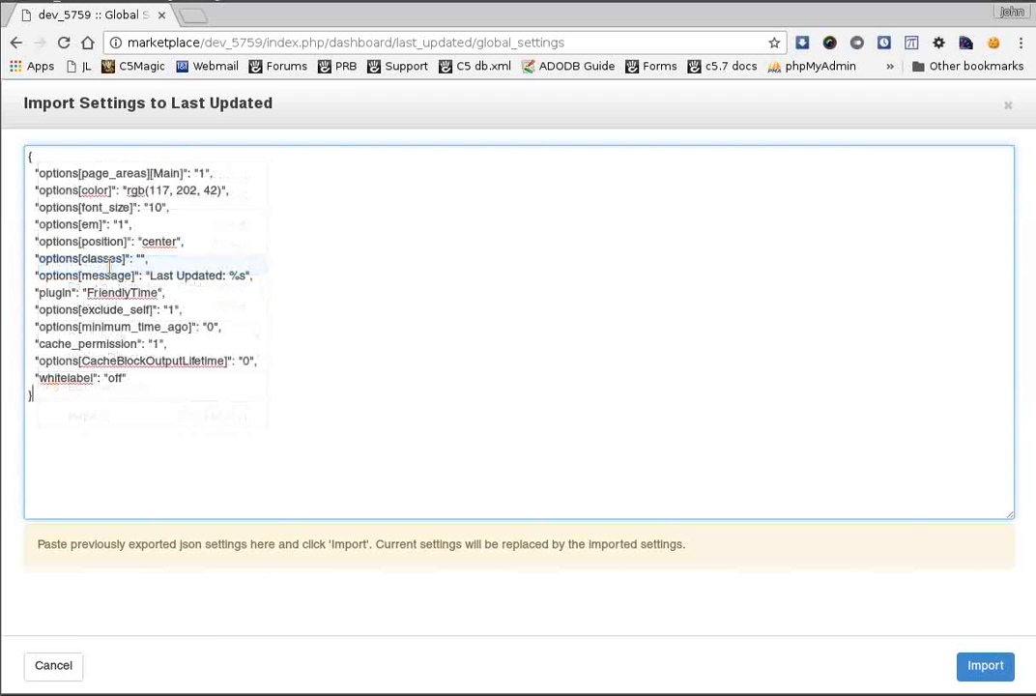
pyautogui.click(986, 667)
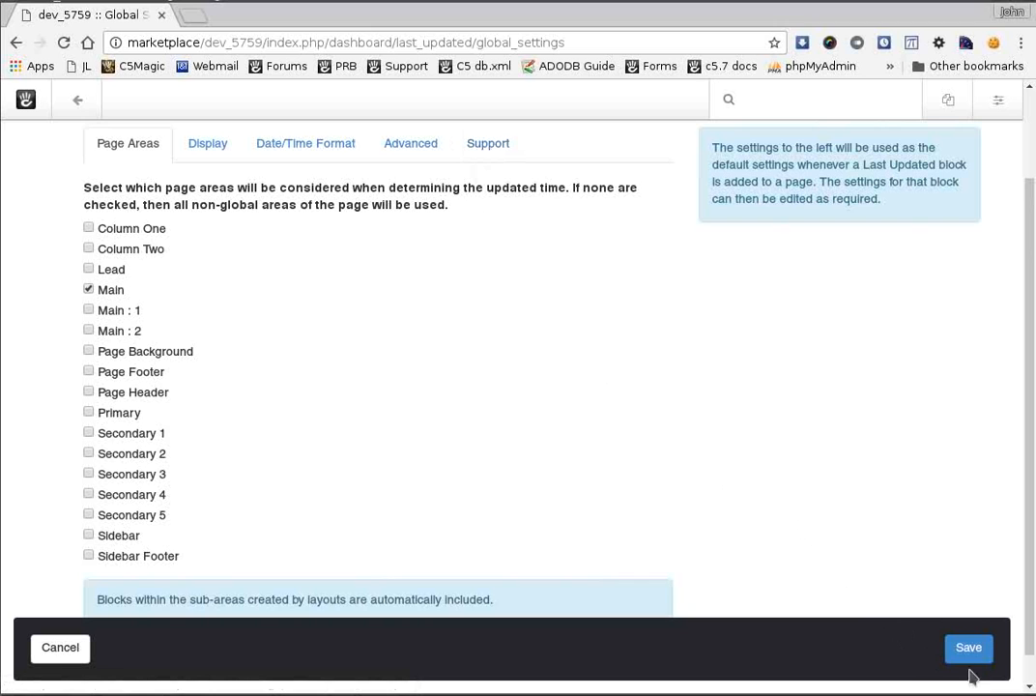
# Check the imported display options, save the global settings and return to the Last Updated Demonstration page.
pyautogui.click(218, 150)
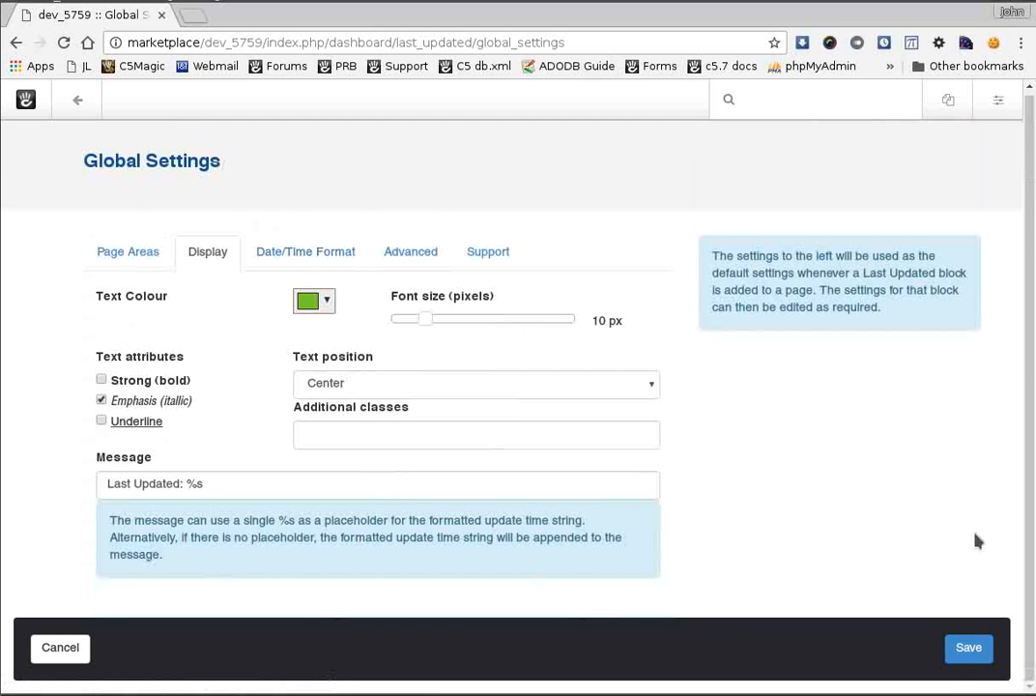
pyautogui.click(967, 654)
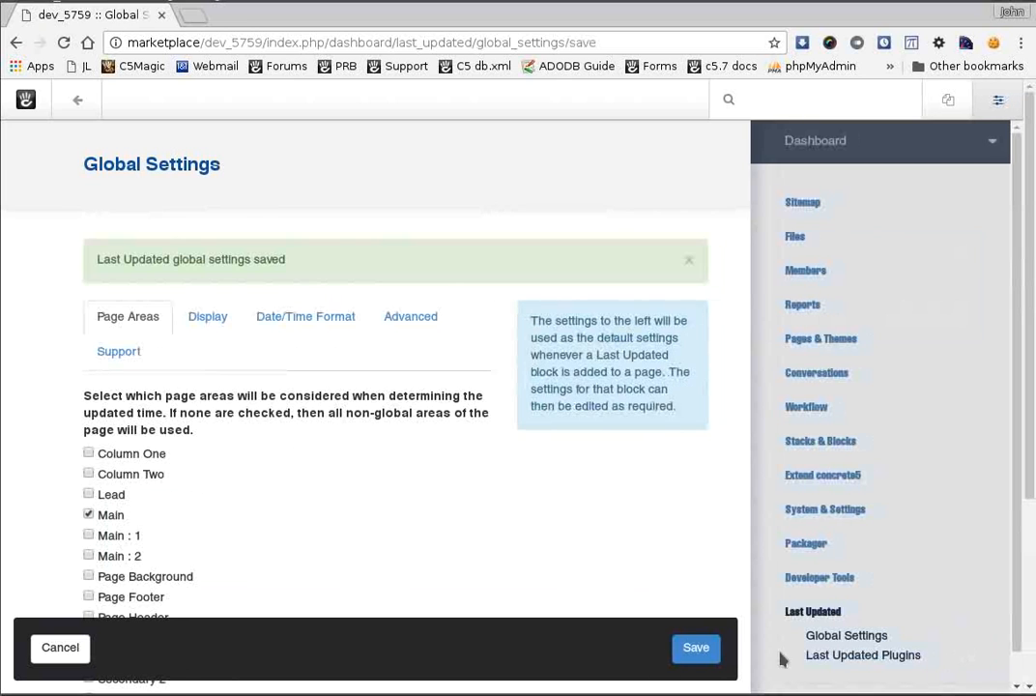
pyautogui.click(75, 102)
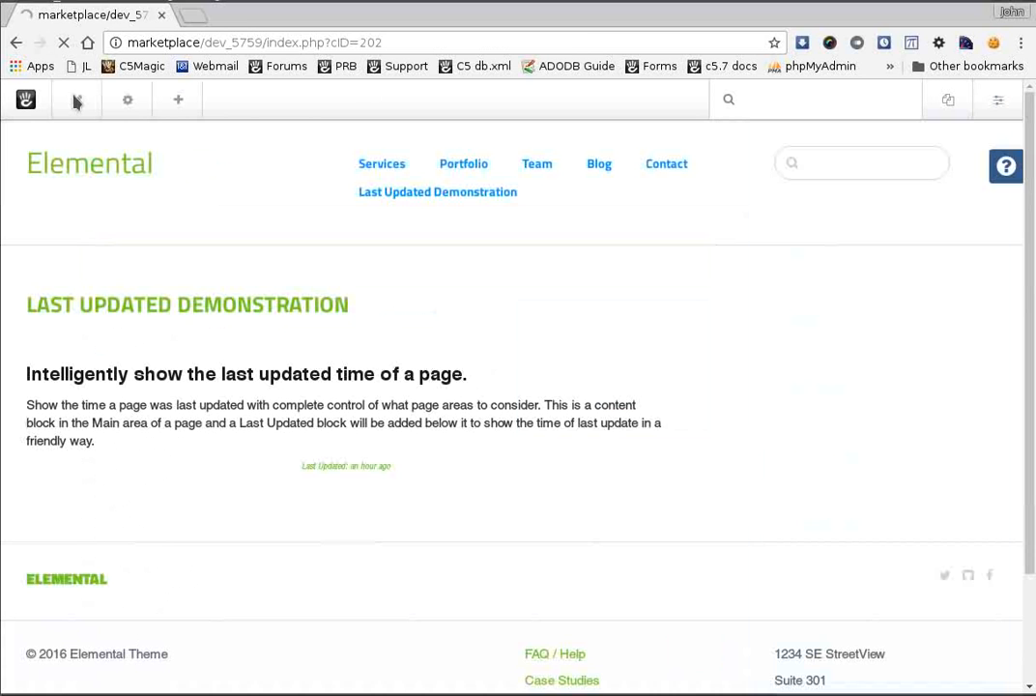